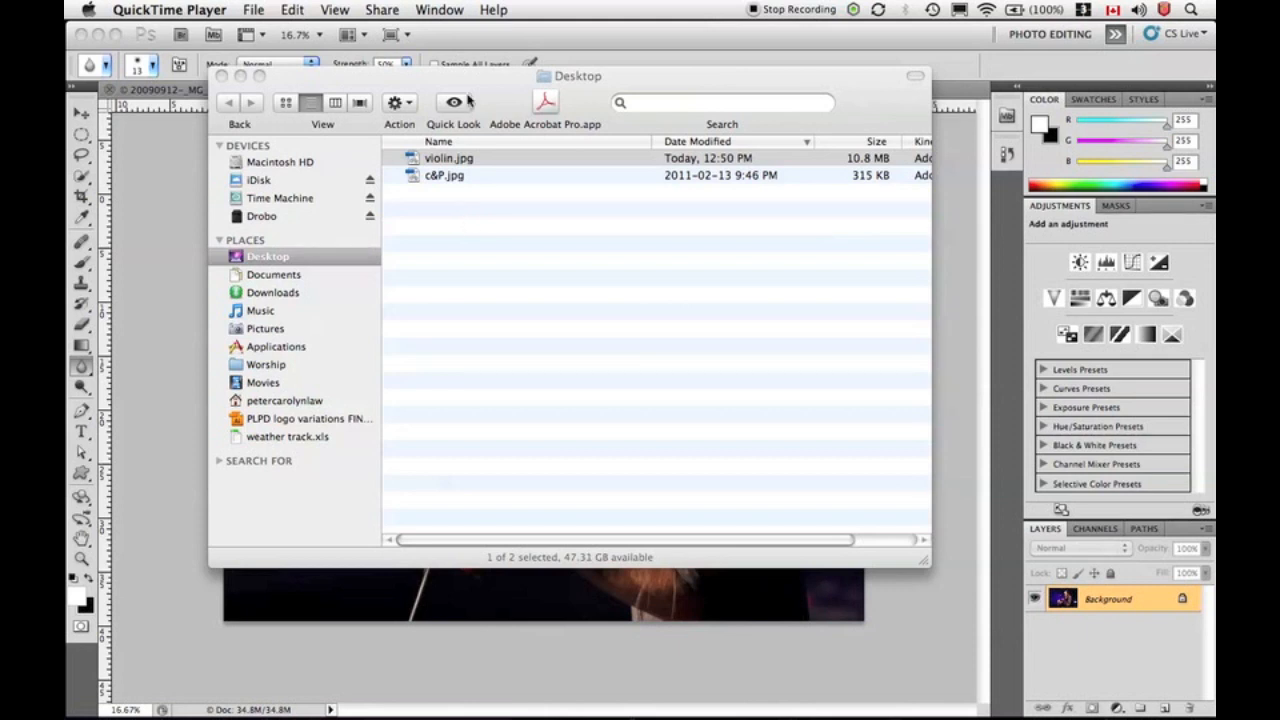
Bring the violin.jpg image in Photoshop to the front and activate the Crop tool
click(403, 82)
drag(403, 82, 1200, 328)
click(690, 140)
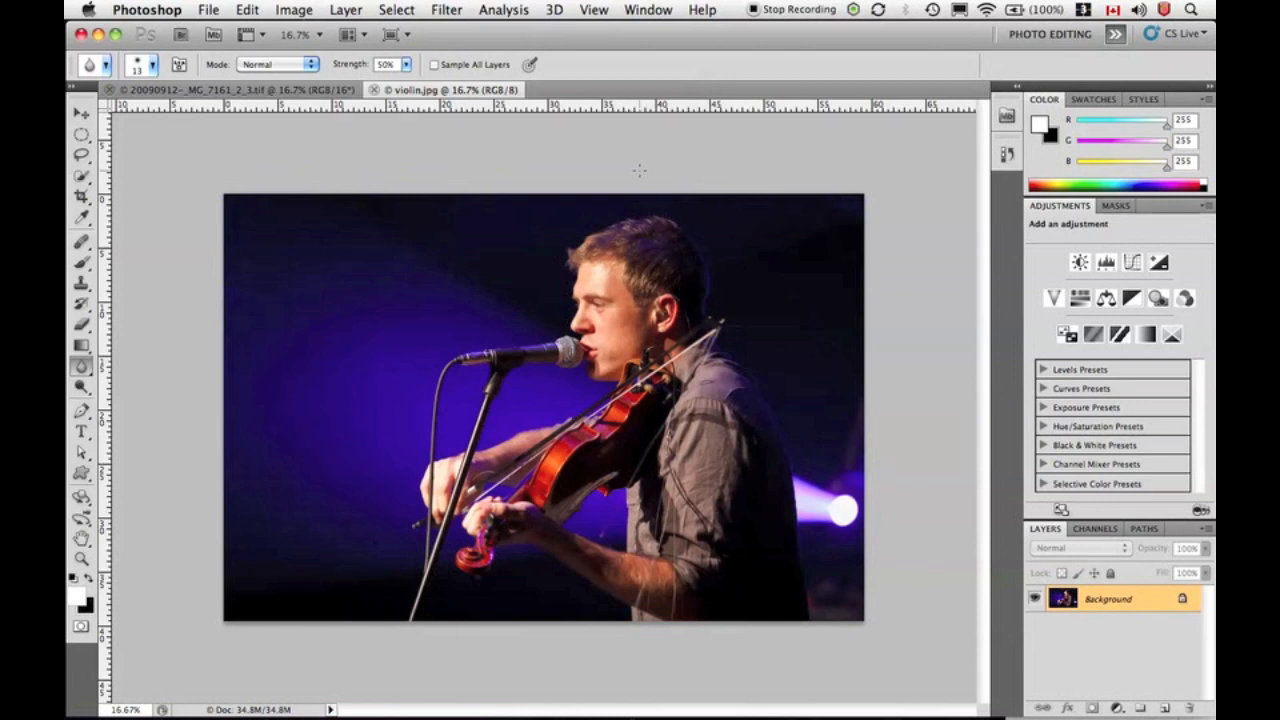
click(82, 196)
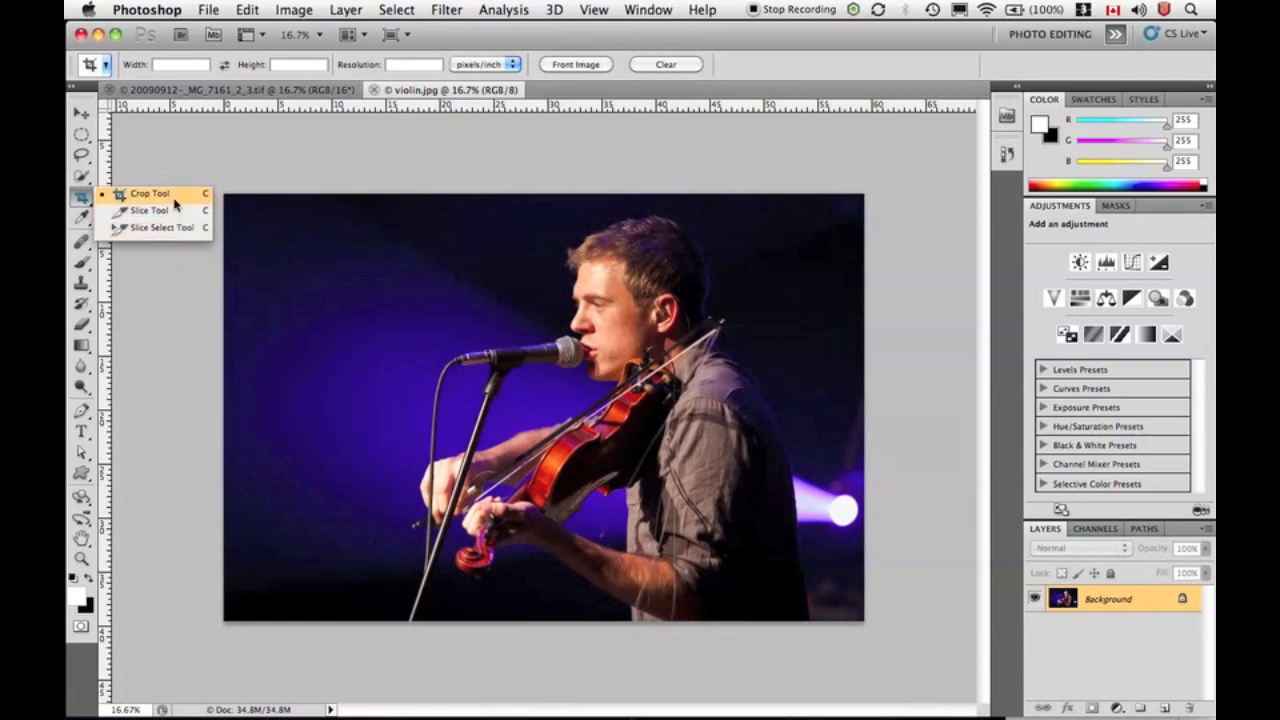
click(170, 194)
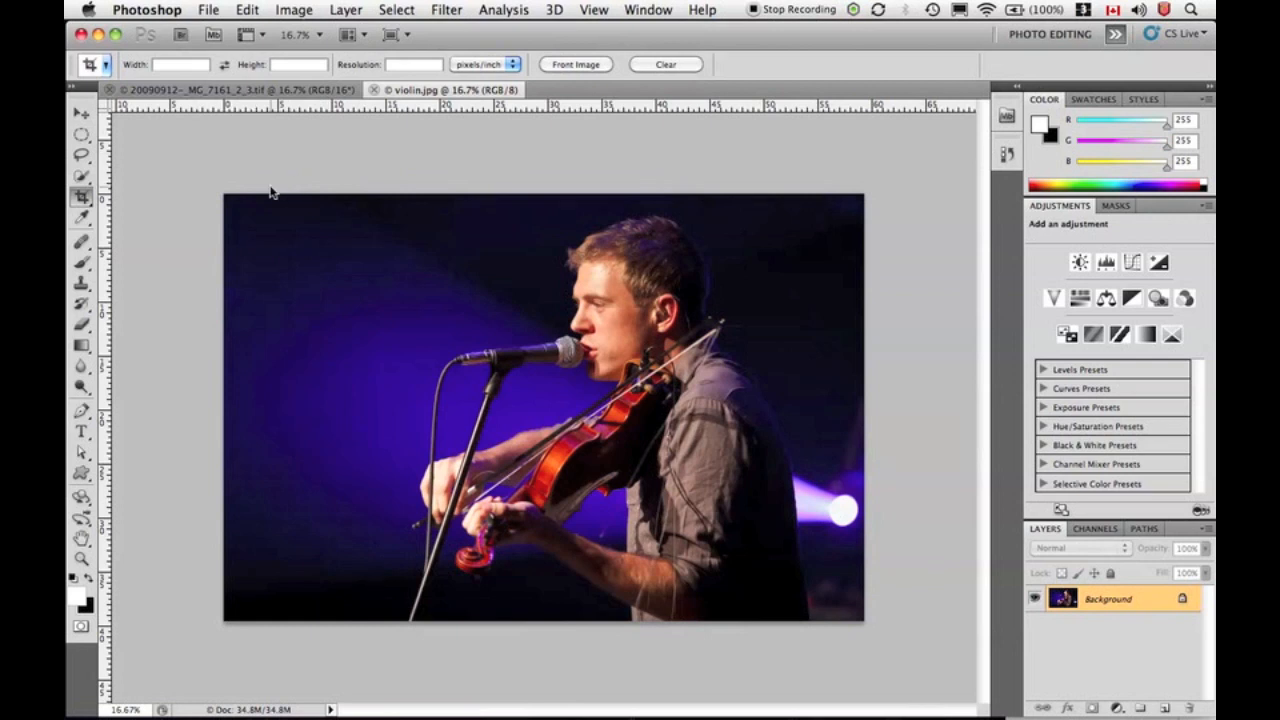
Try out crop frames on the photo, cancelling the first and widening a narrow one across to the violinist
drag(222, 192, 821, 606)
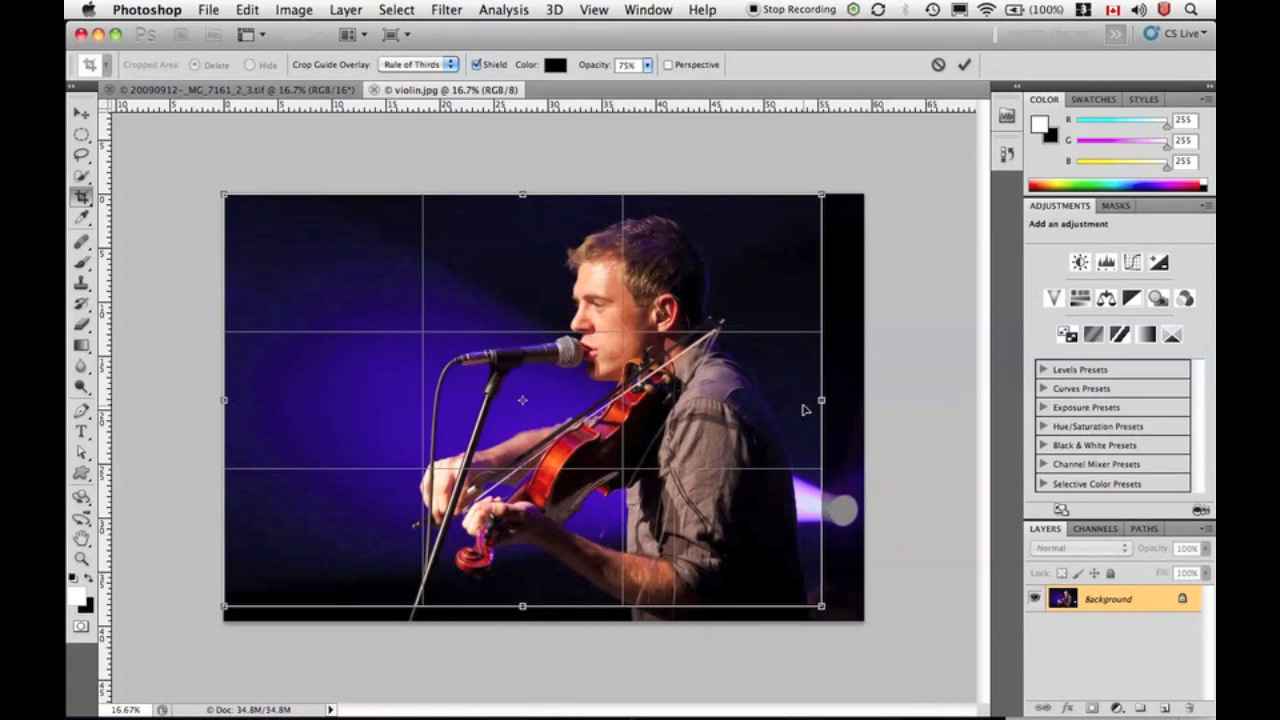
click(938, 64)
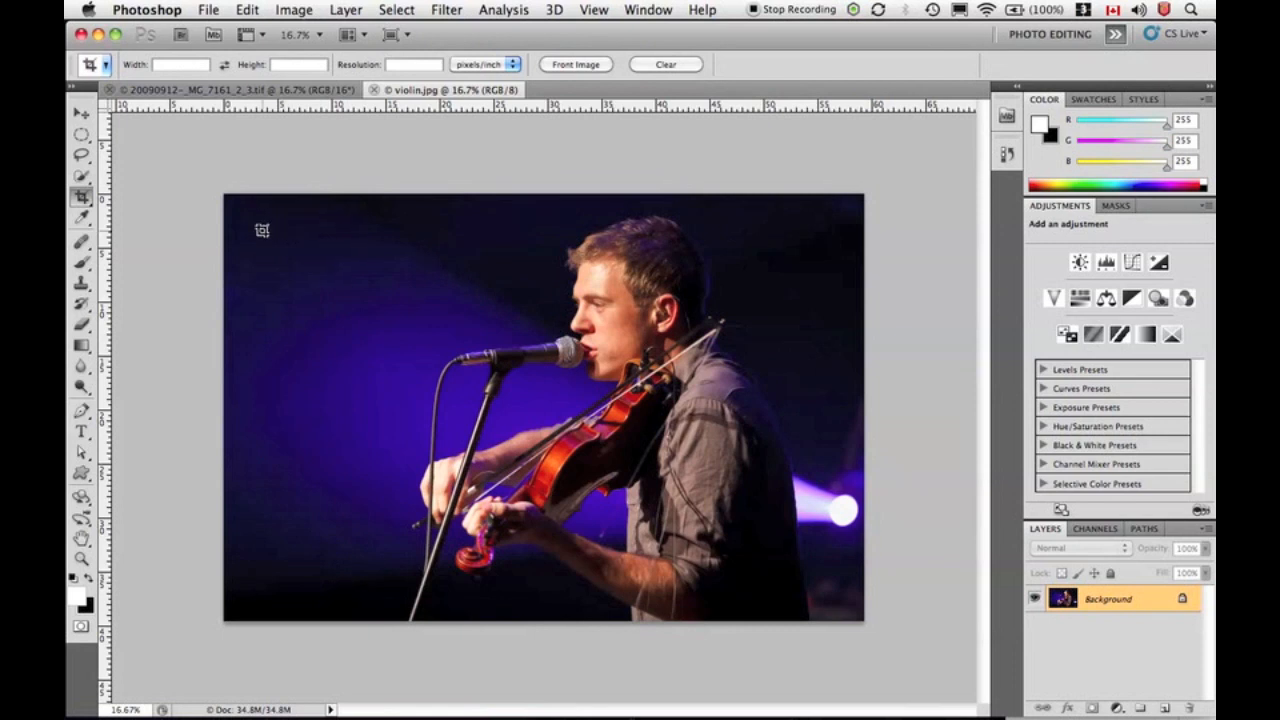
drag(328, 284, 508, 457)
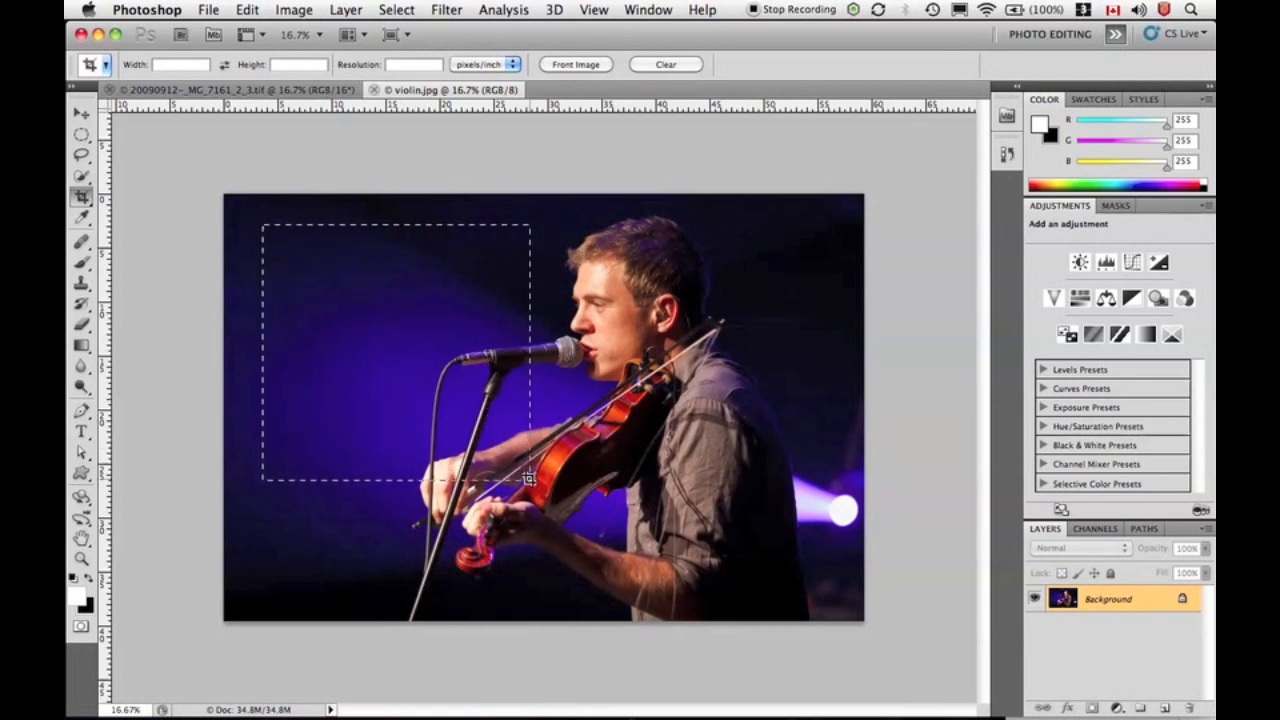
drag(529, 479, 492, 451)
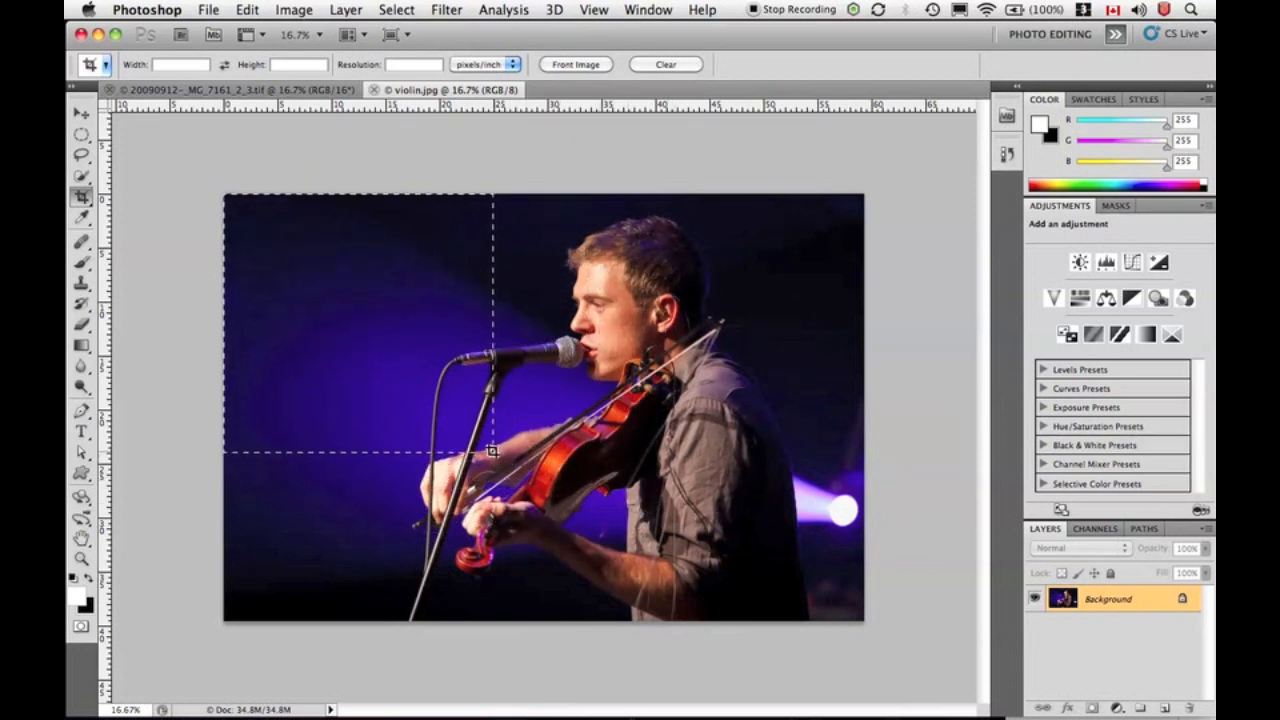
drag(492, 451, 512, 470)
drag(512, 470, 290, 496)
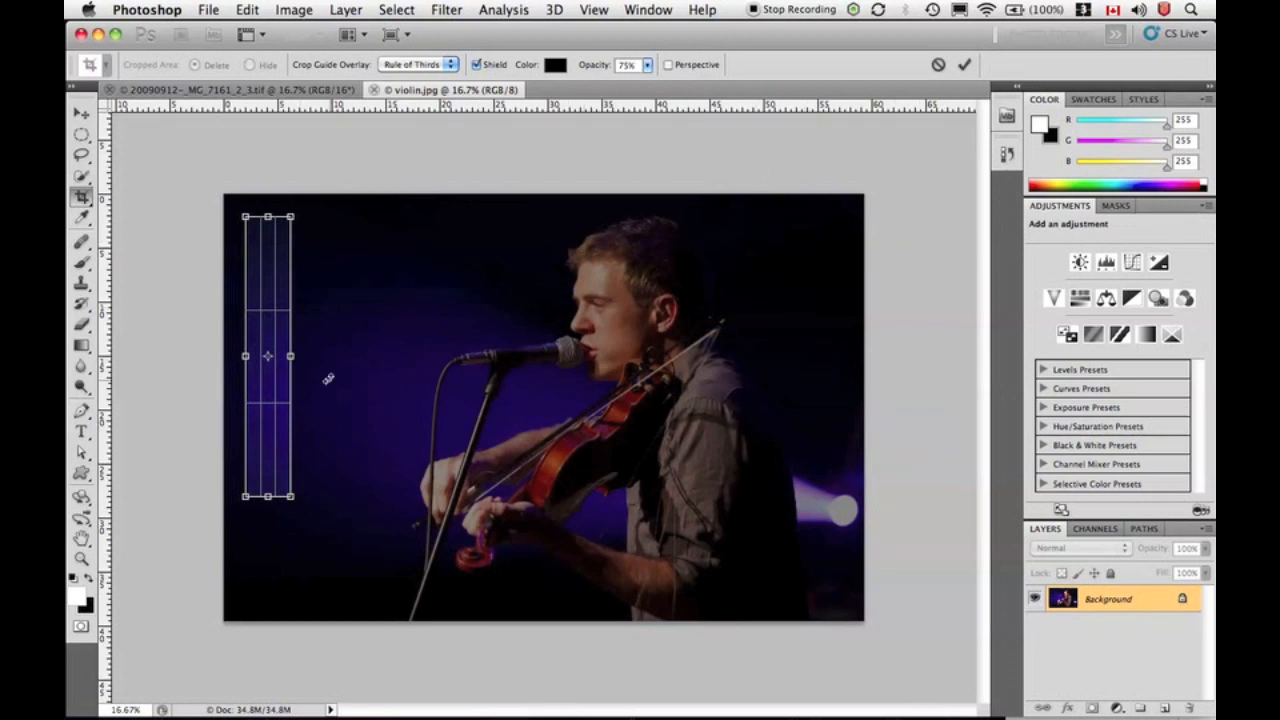
drag(290, 355, 768, 383)
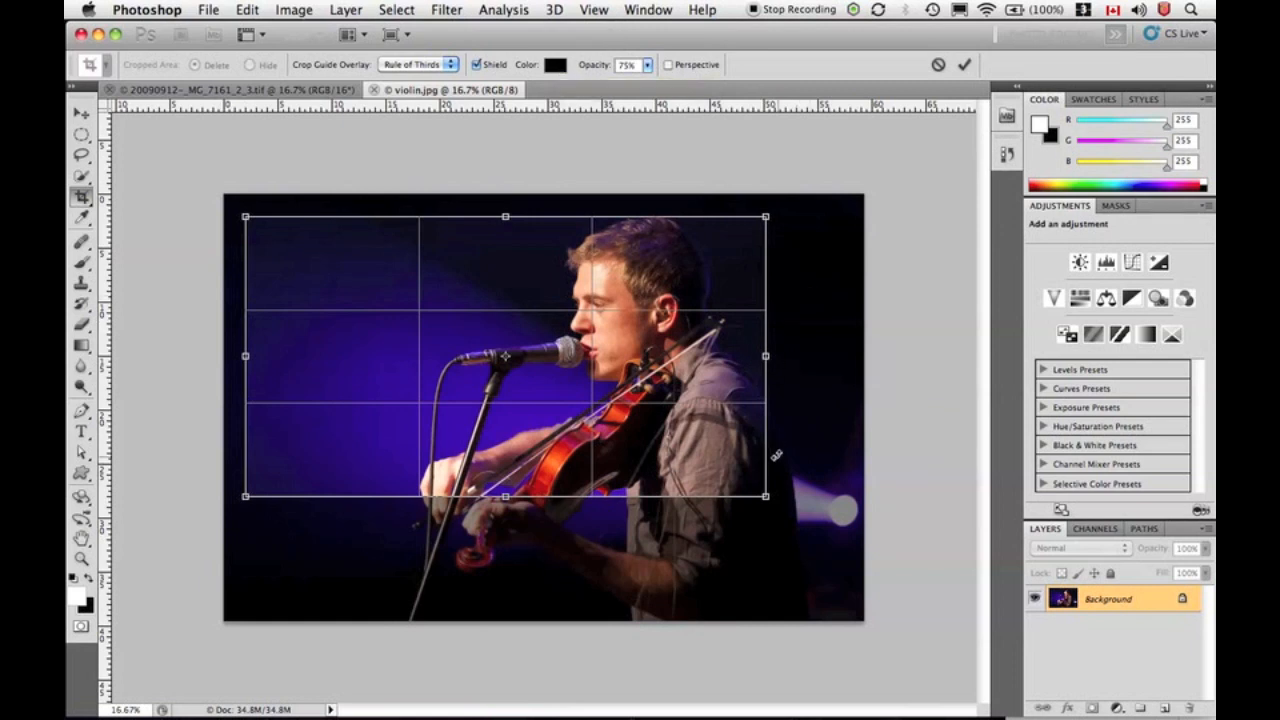
Try the crop shield at 100% opacity and set it to 76%
click(648, 65)
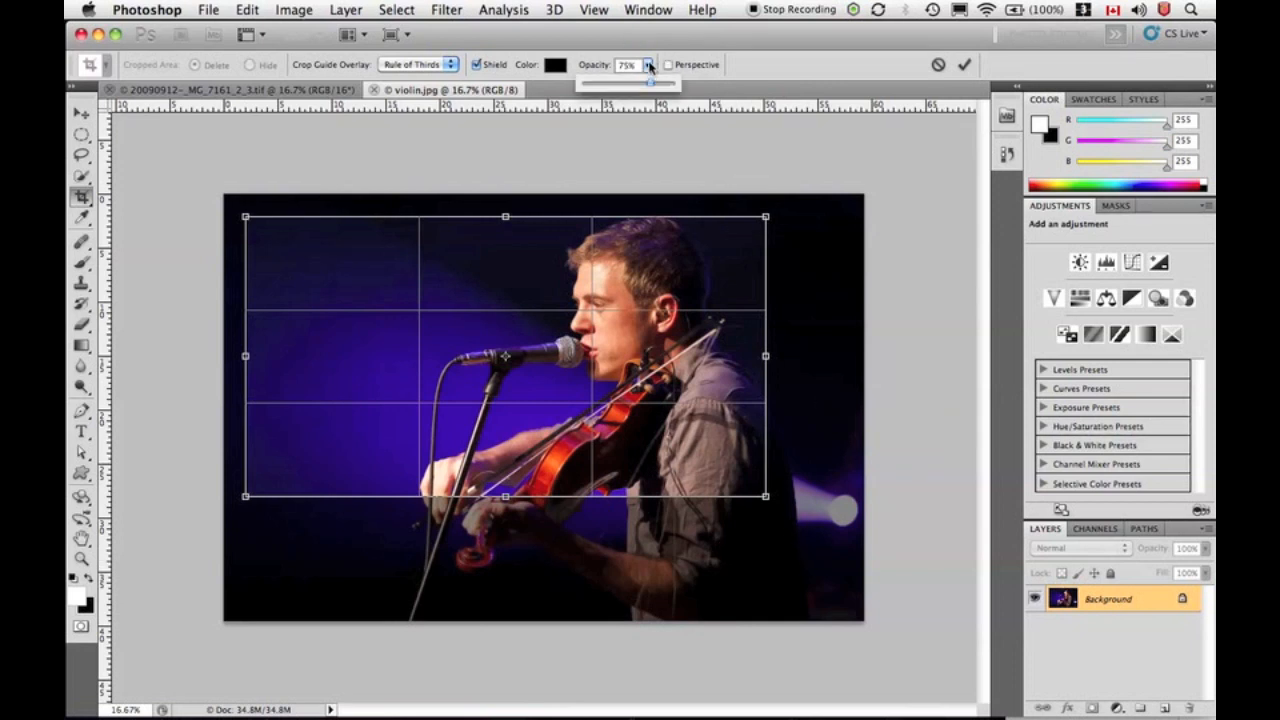
drag(655, 86, 751, 100)
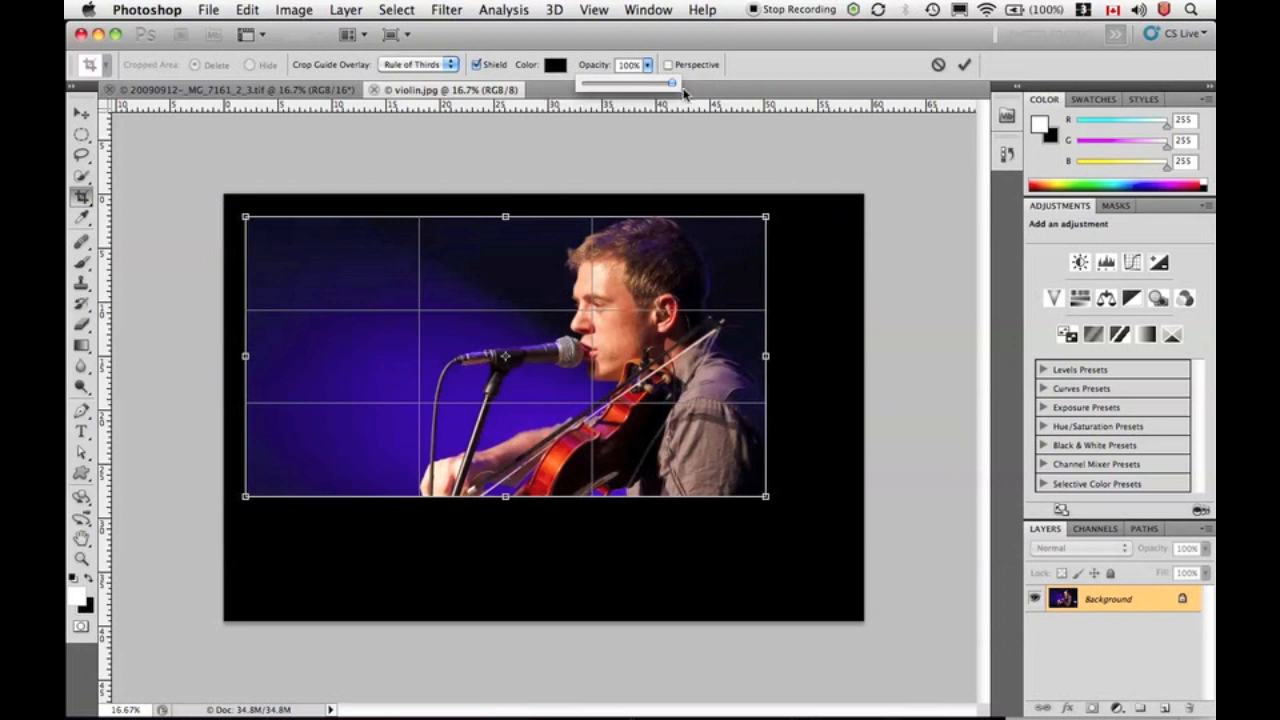
drag(672, 86, 654, 88)
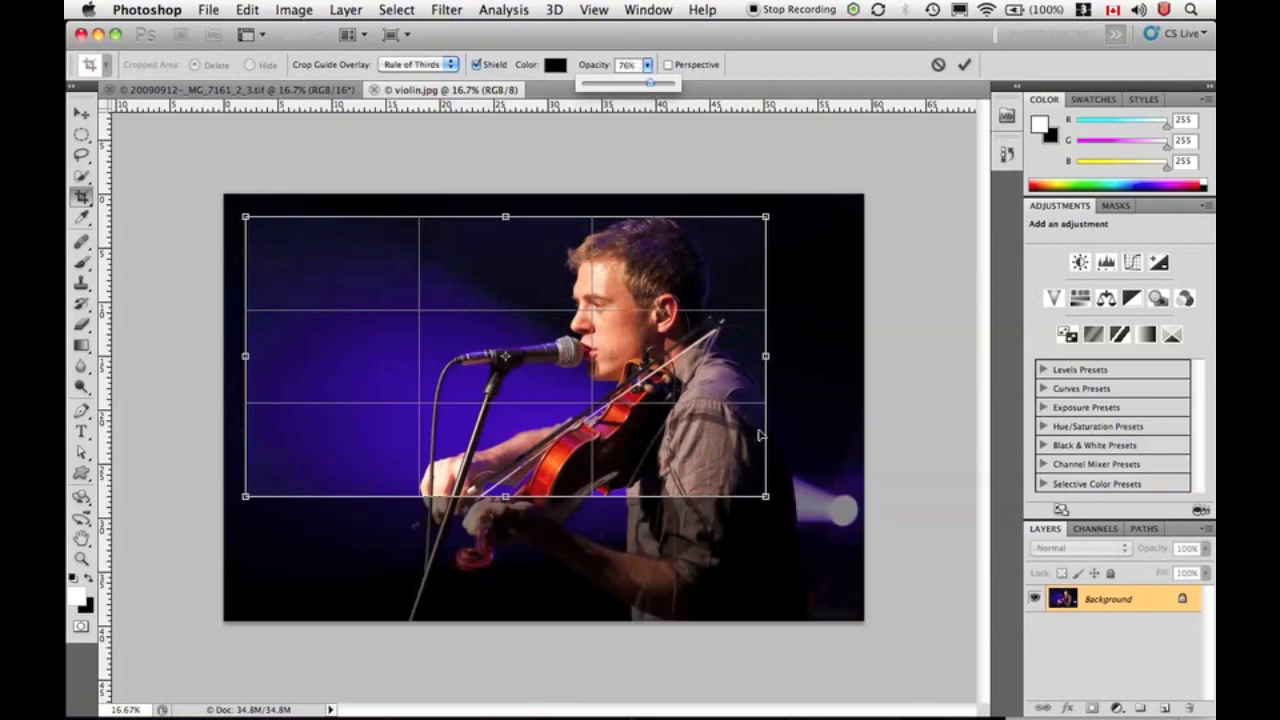
Enlarge the crop frame to the photo's right edge, shift it upward over the image, and cancel the crop
drag(770, 507, 866, 655)
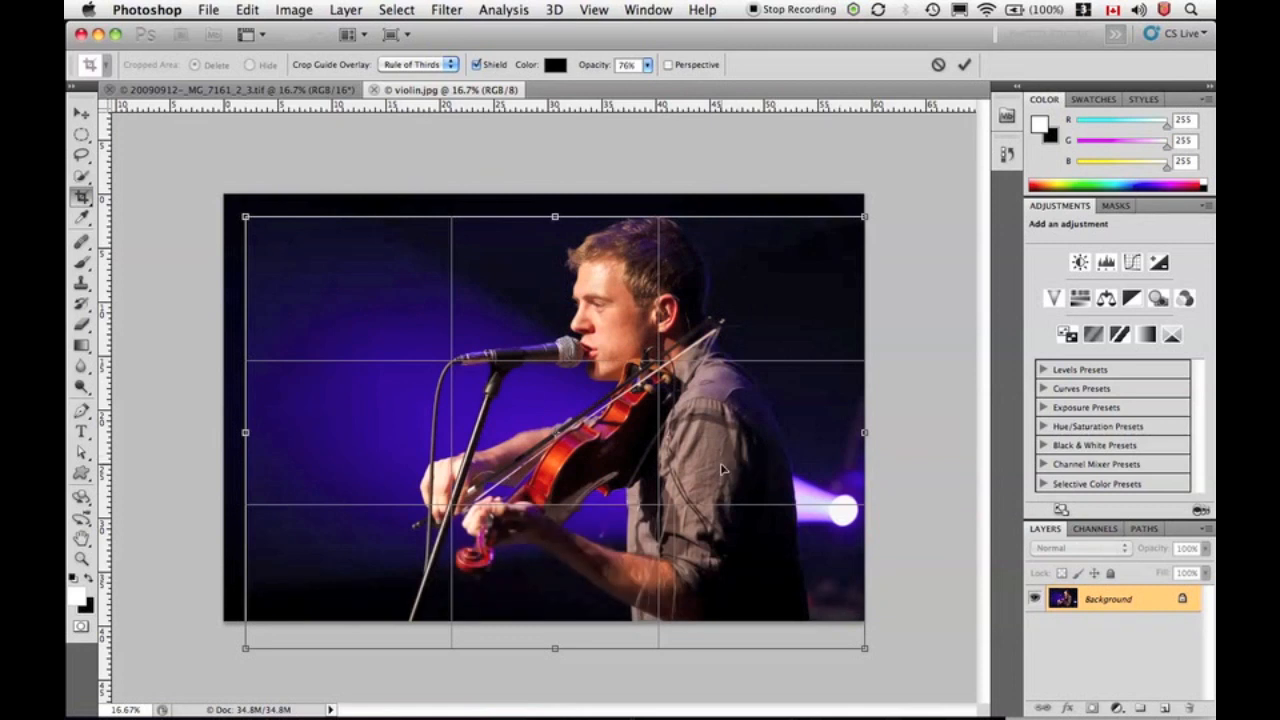
drag(722, 465, 714, 438)
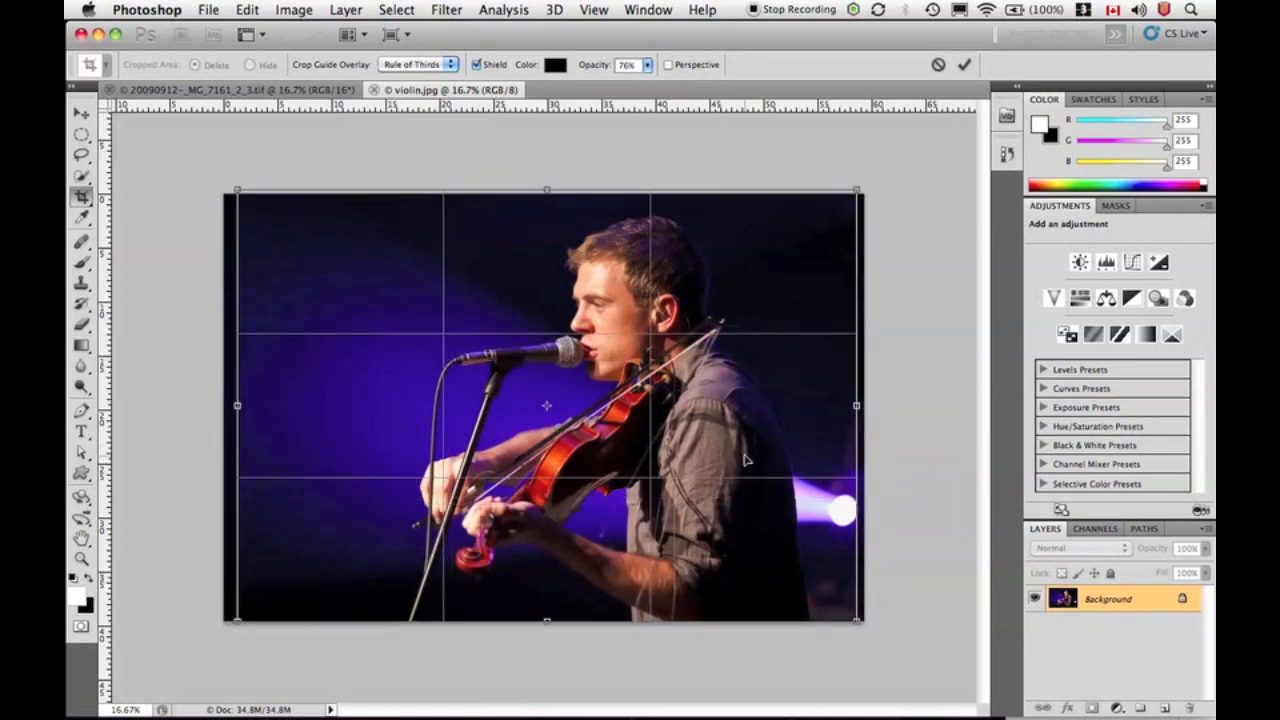
click(938, 64)
Try cropping off the photo's left and top edges, undo it, and cancel a crop frame around the whole image
drag(280, 206, 863, 620)
double_click(707, 444)
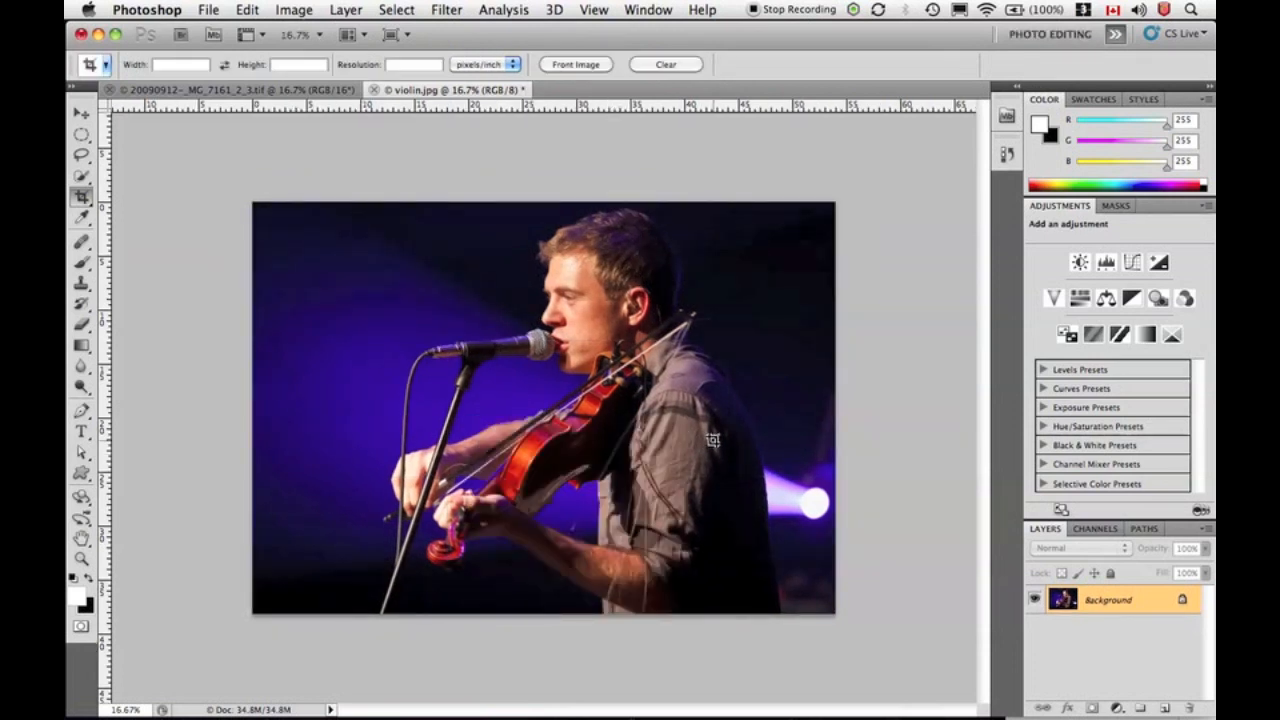
key(ctrl+z)
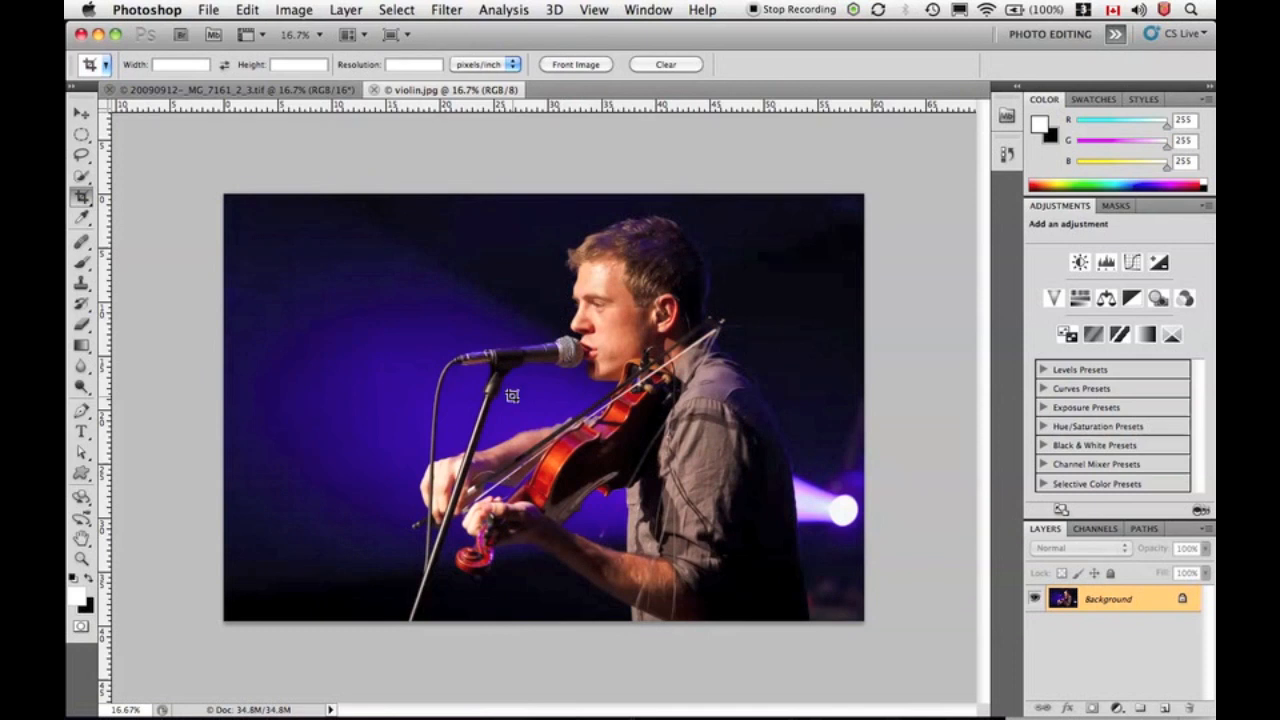
drag(213, 182, 885, 635)
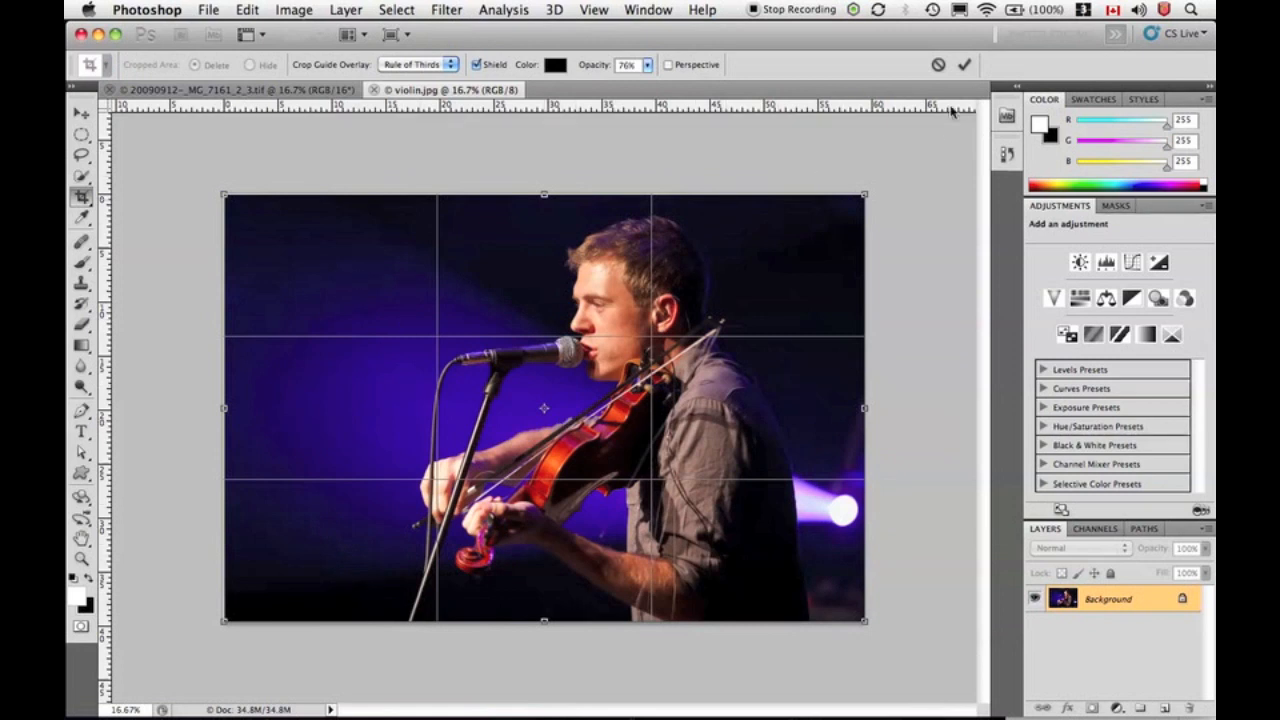
click(938, 64)
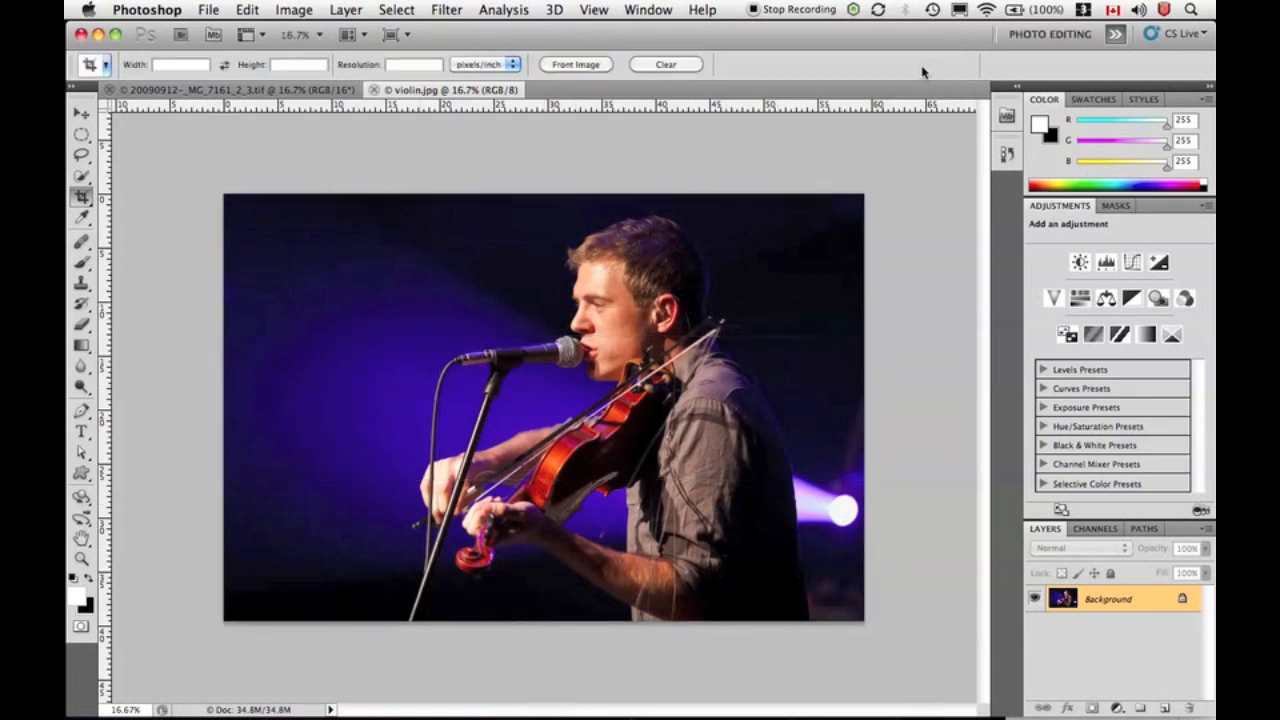
Set the crop size to 6 in wide by 4 in high with a resolution of 300 pixels/inch
click(191, 65)
text(in)
text(4)
text(")
click(421, 66)
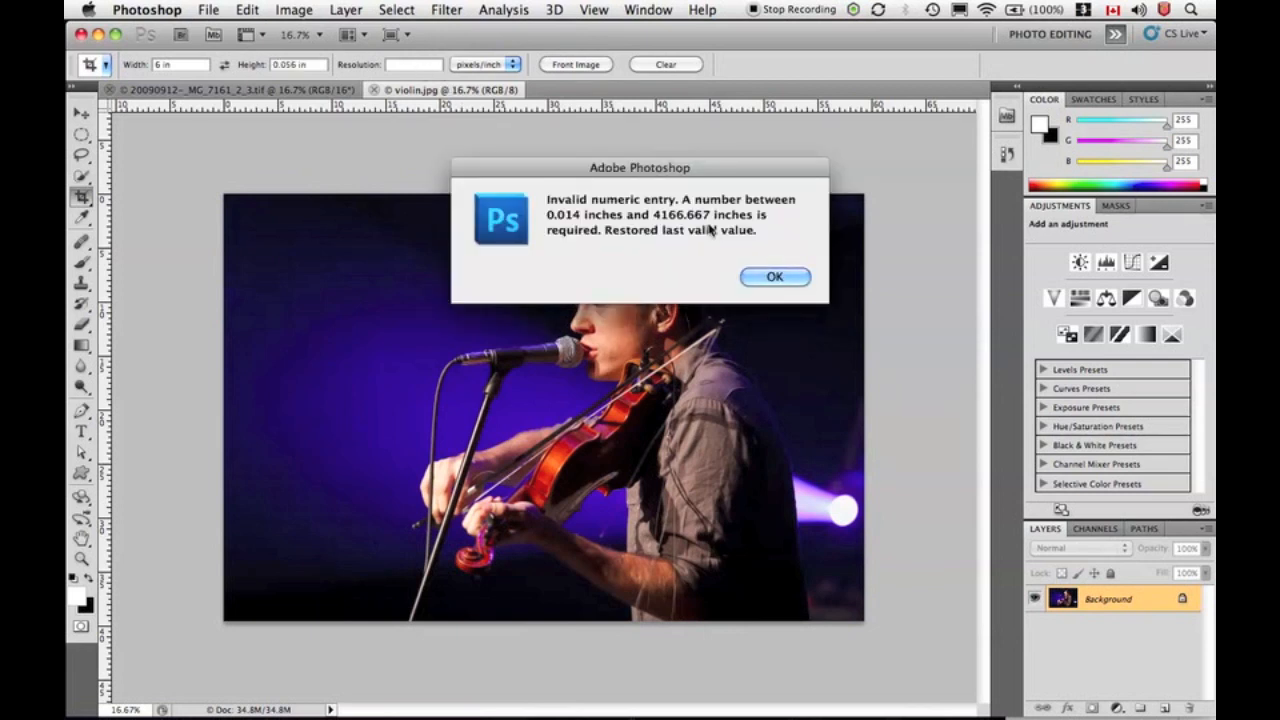
click(800, 277)
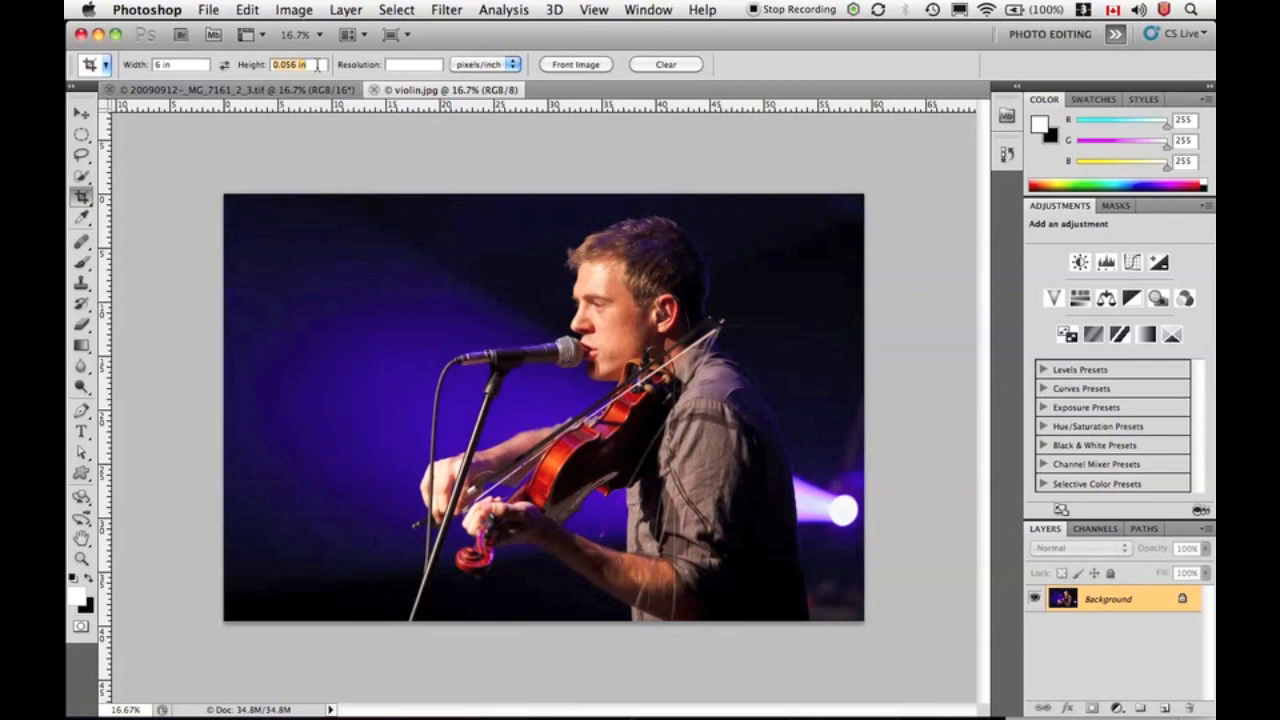
text(4 in)
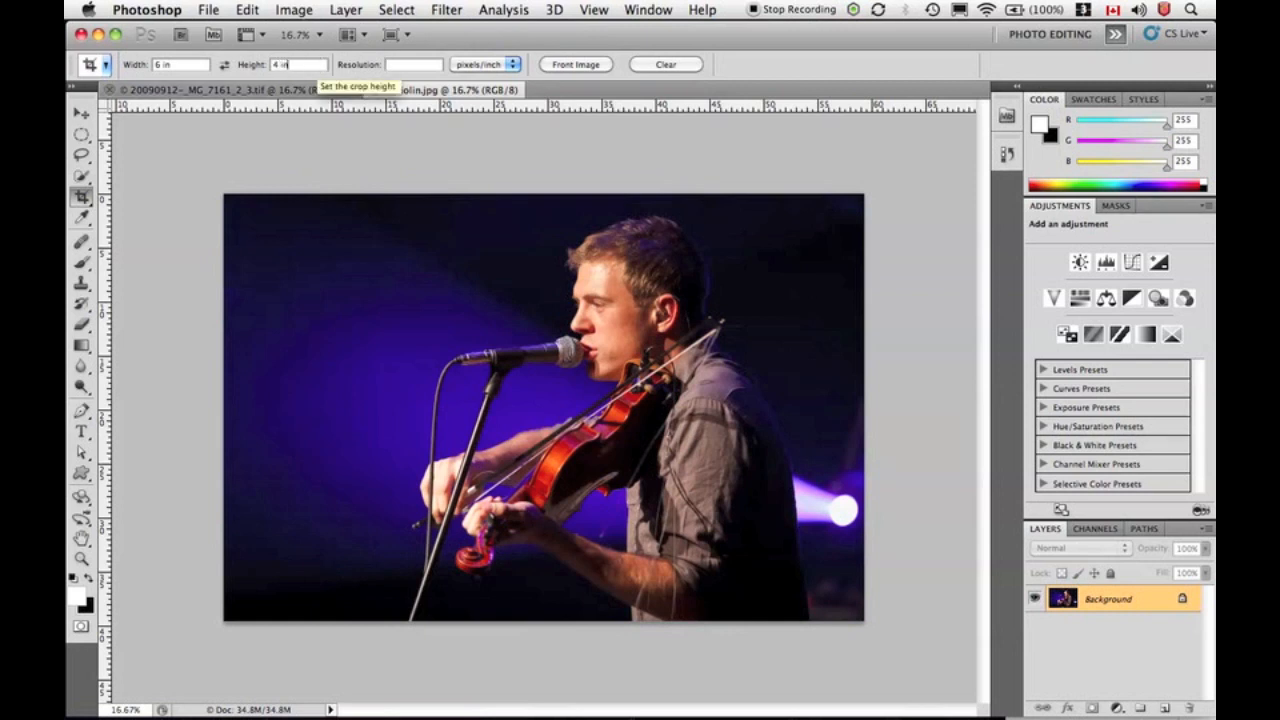
click(402, 64)
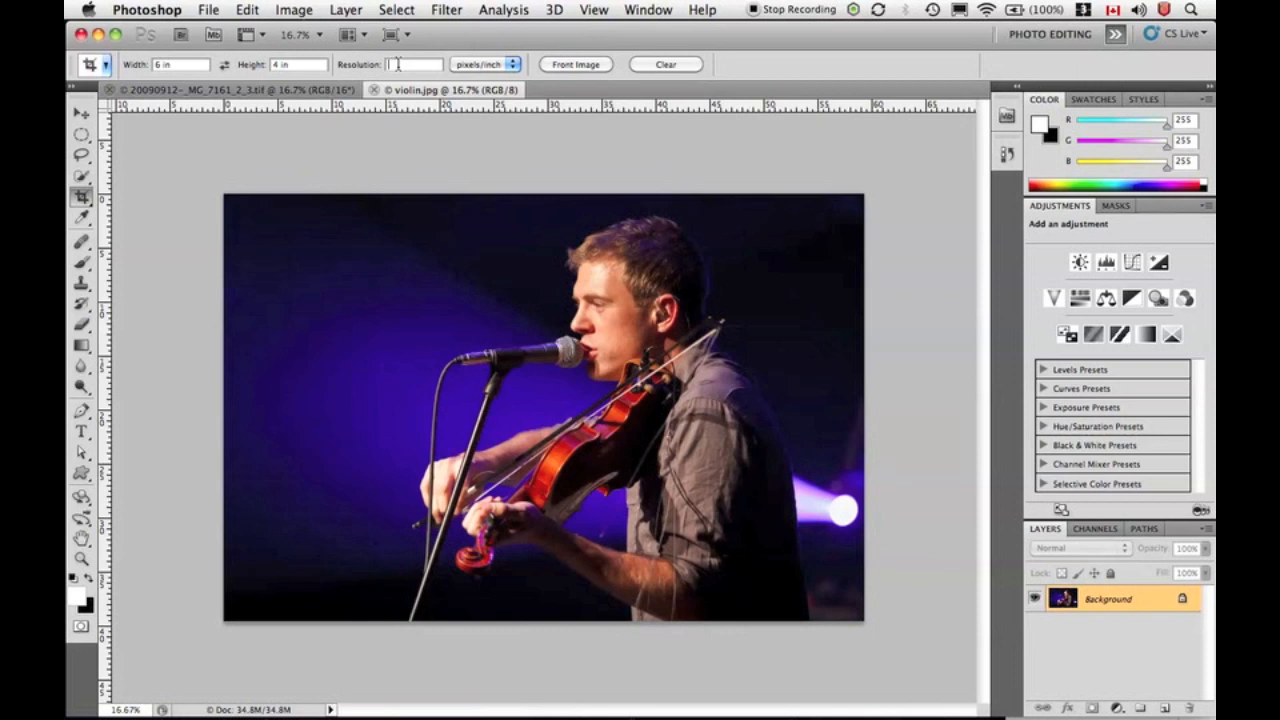
text(300)
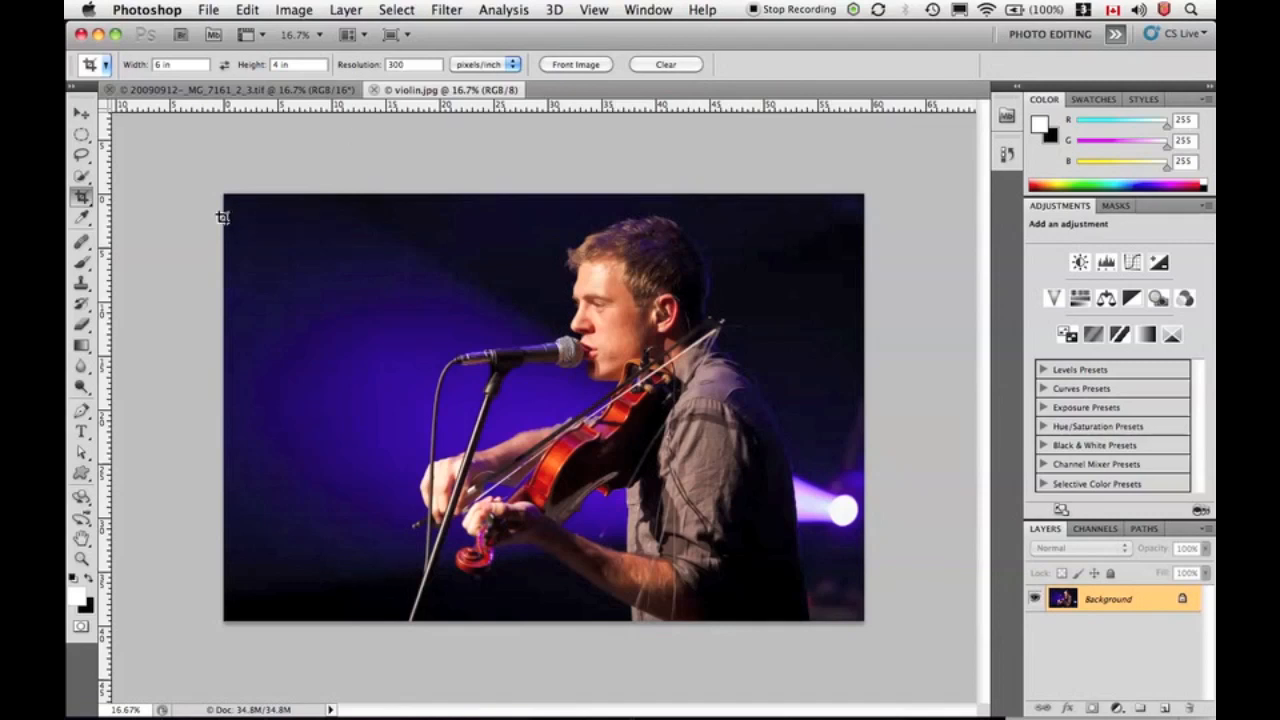
Crop the entire photo at the 6 by 4 in size and undo the crop
drag(209, 177, 955, 535)
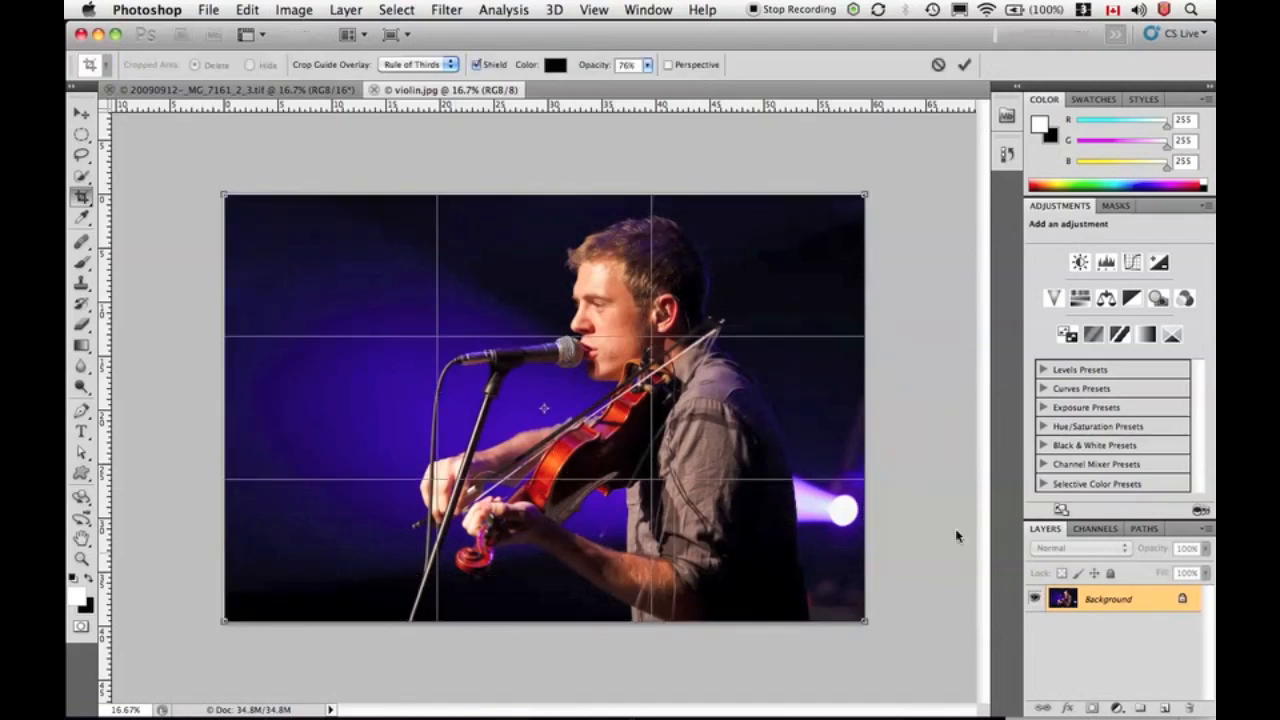
key(Return)
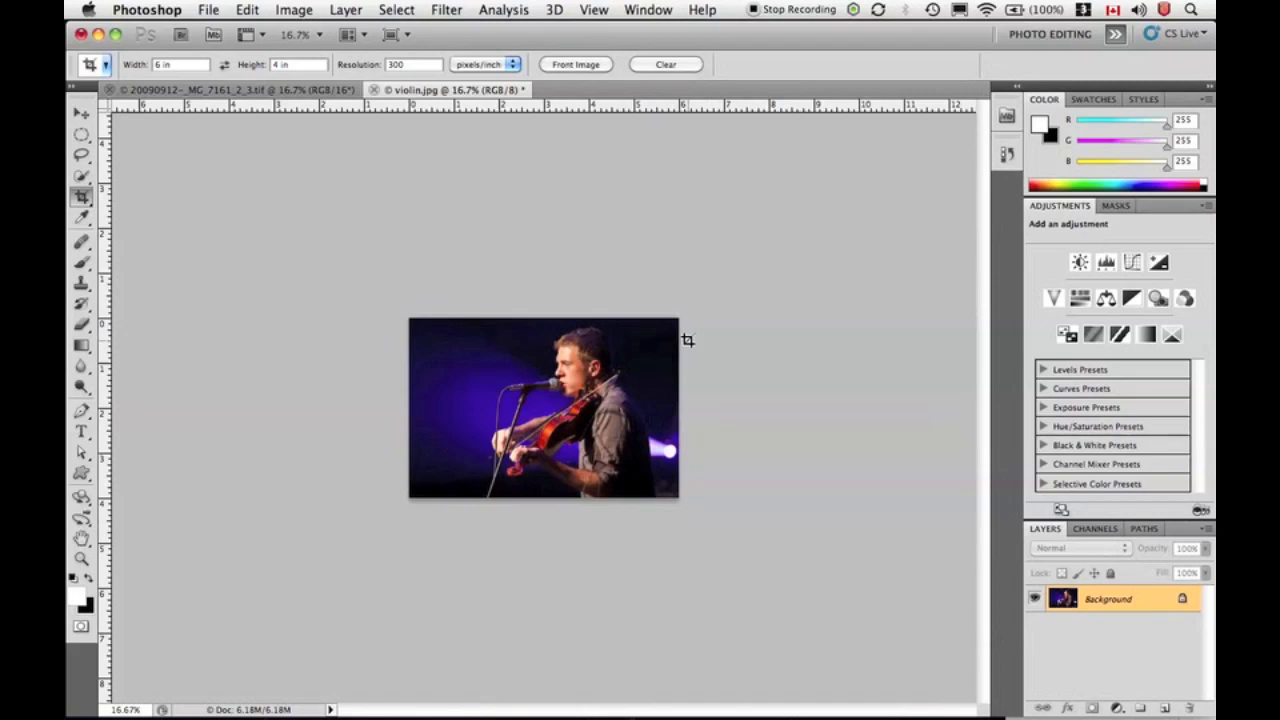
key(super+z)
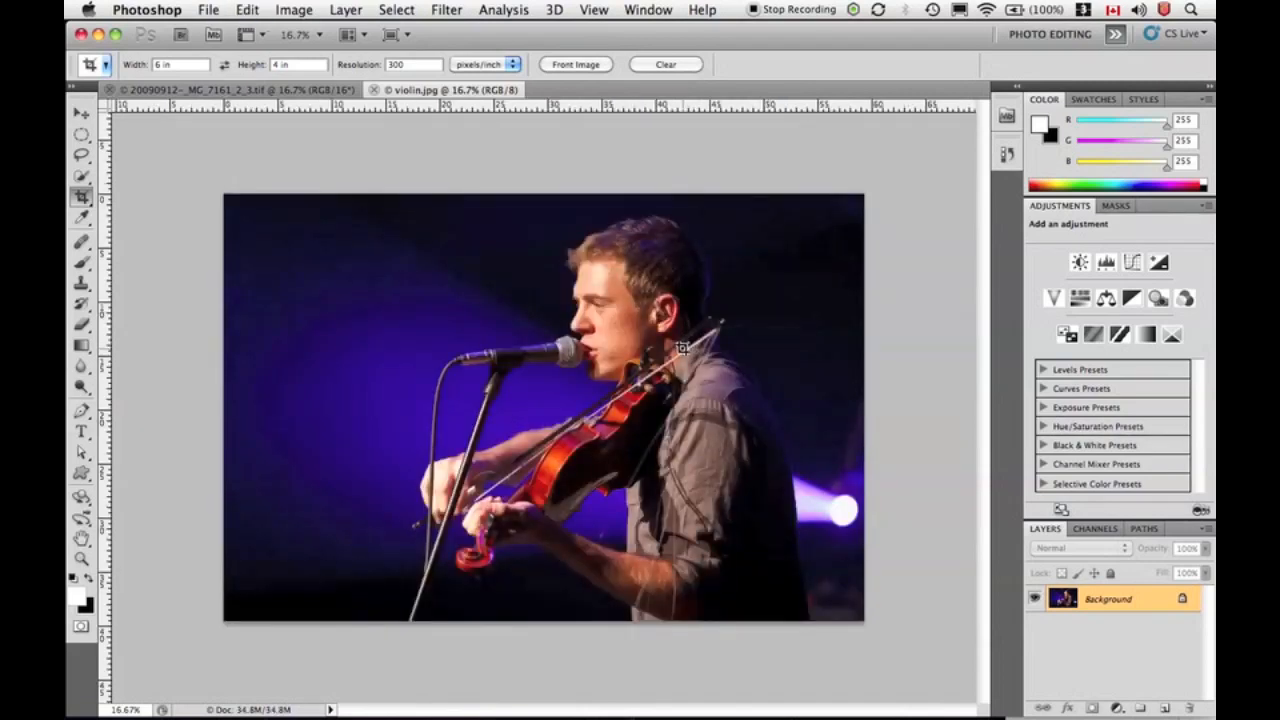
click(248, 9)
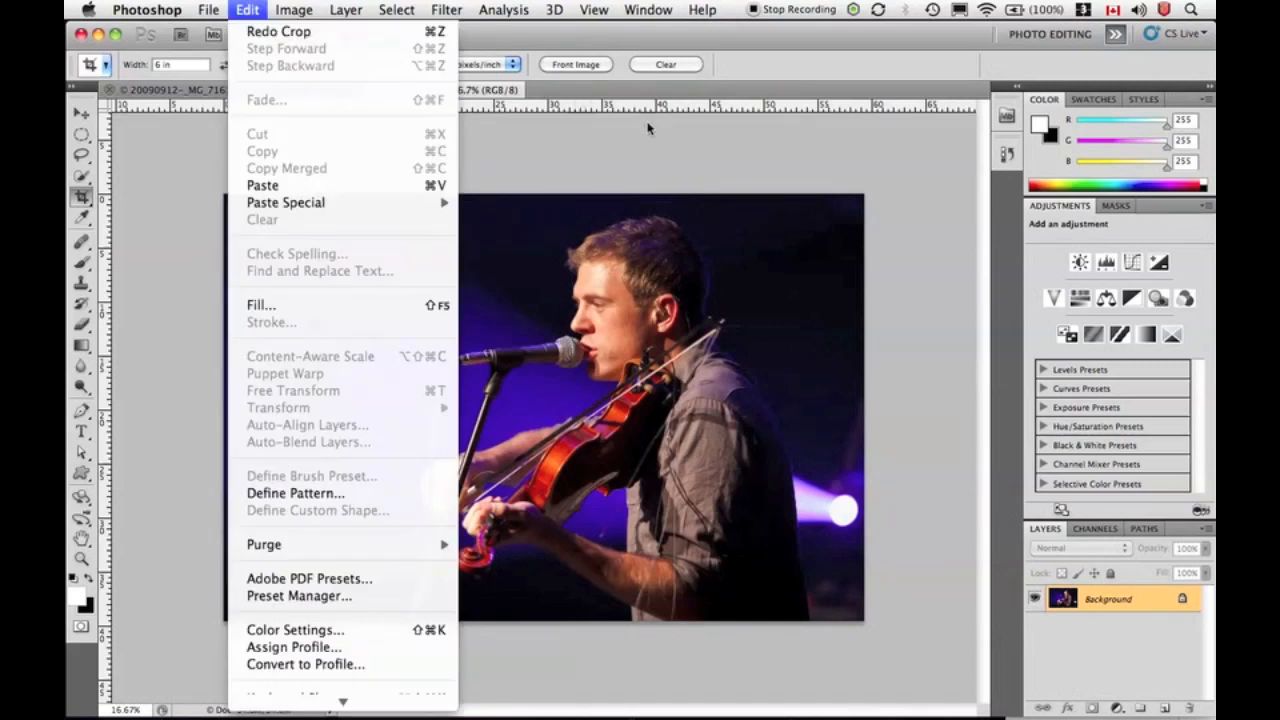
click(695, 156)
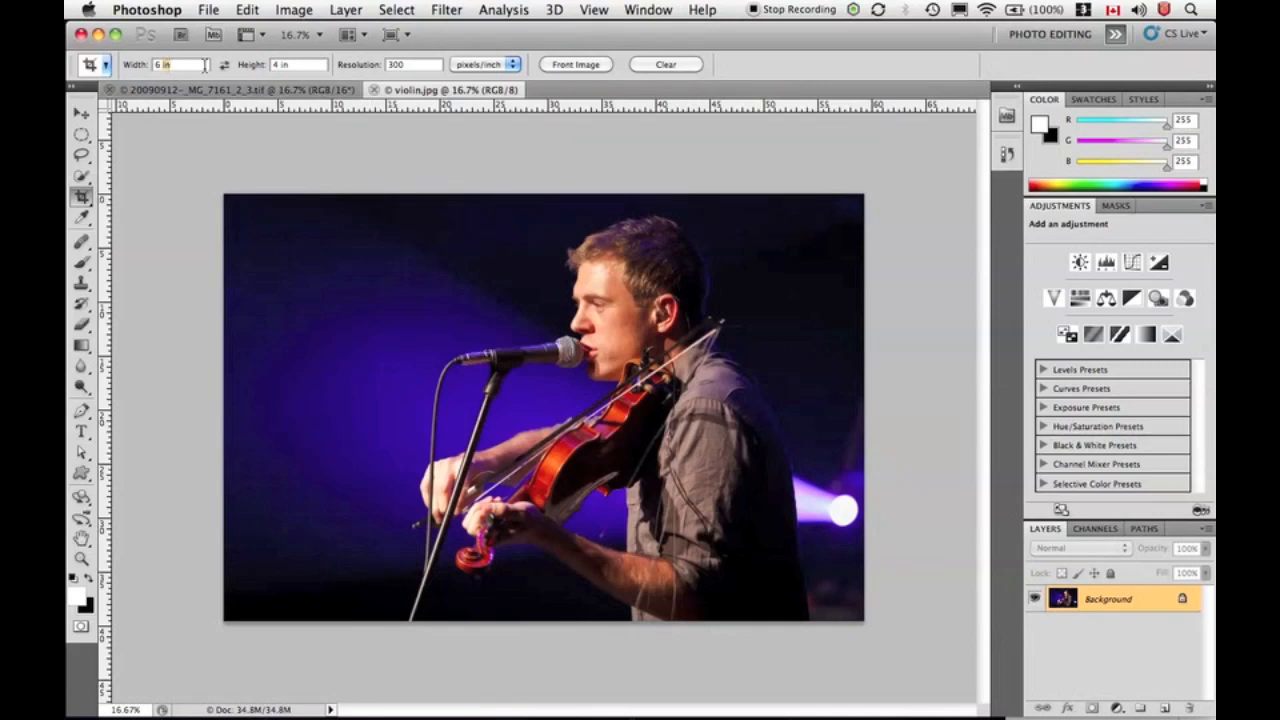
Set the crop size to 10 in wide by 8 in high, keeping the resolution at 300 pixels/inch
triple_click(205, 65)
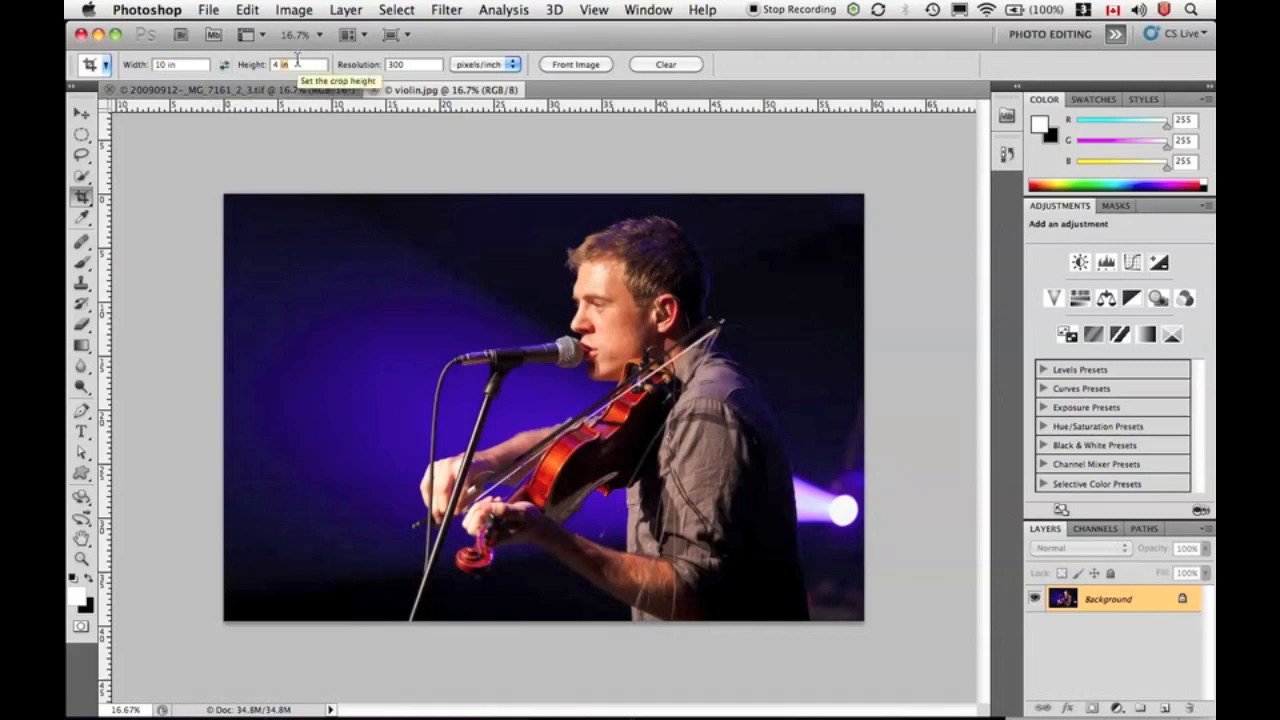
text(8)
click(423, 64)
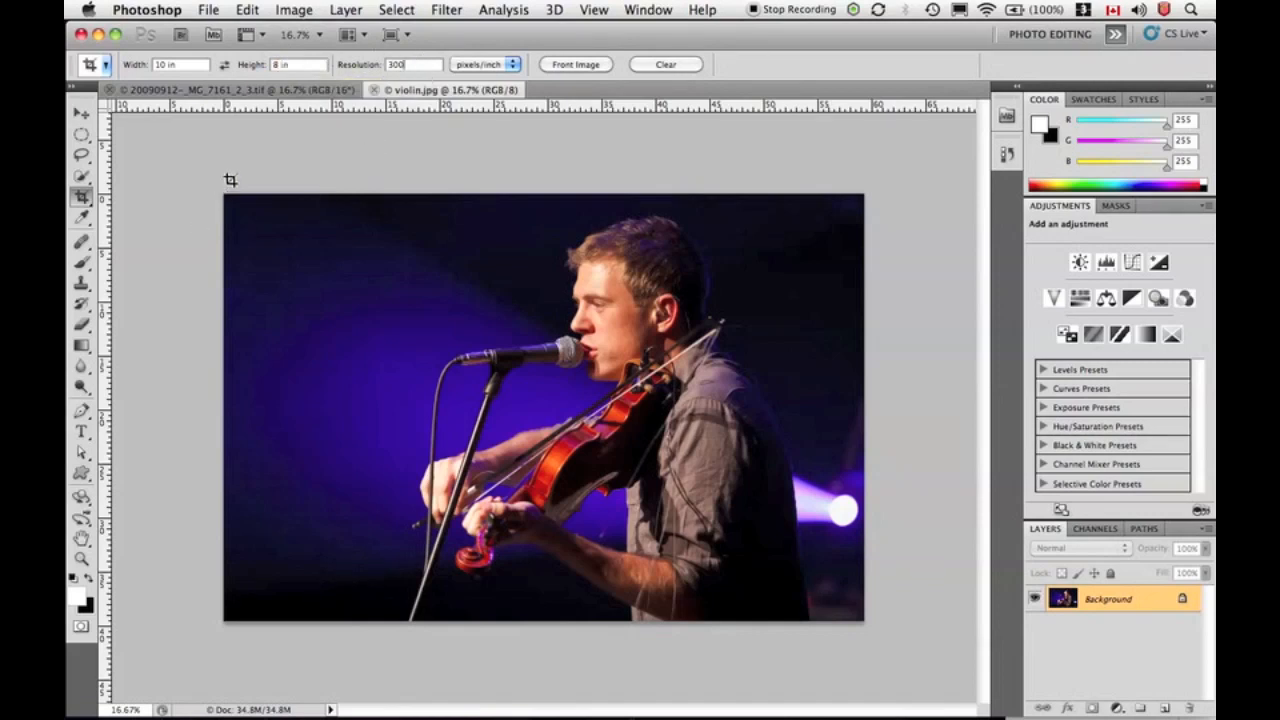
Frame the photo's full height, shift the frame right to leave margins on both sides of the violinist, and apply the crop
drag(222, 190, 757, 480)
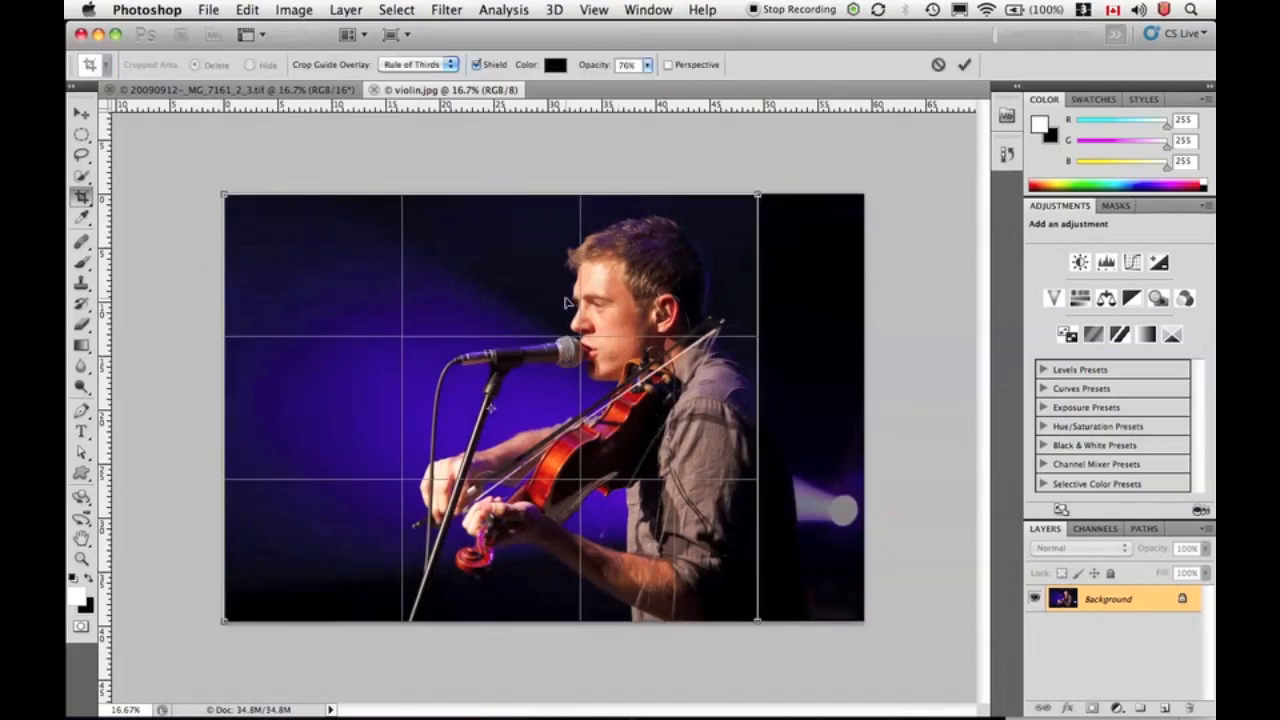
mouse_move(457, 323)
mouse_down()
mouse_move(480, 327)
mouse_move(450, 325)
mouse_up()
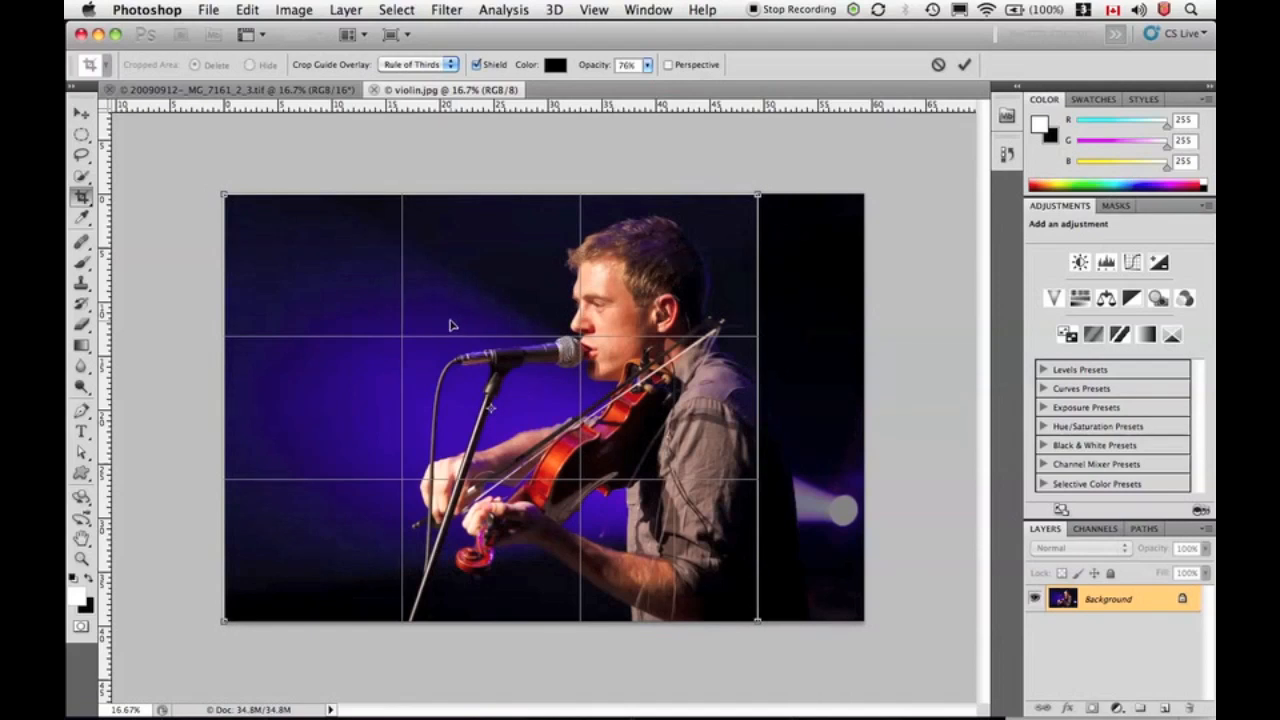
drag(756, 616, 823, 528)
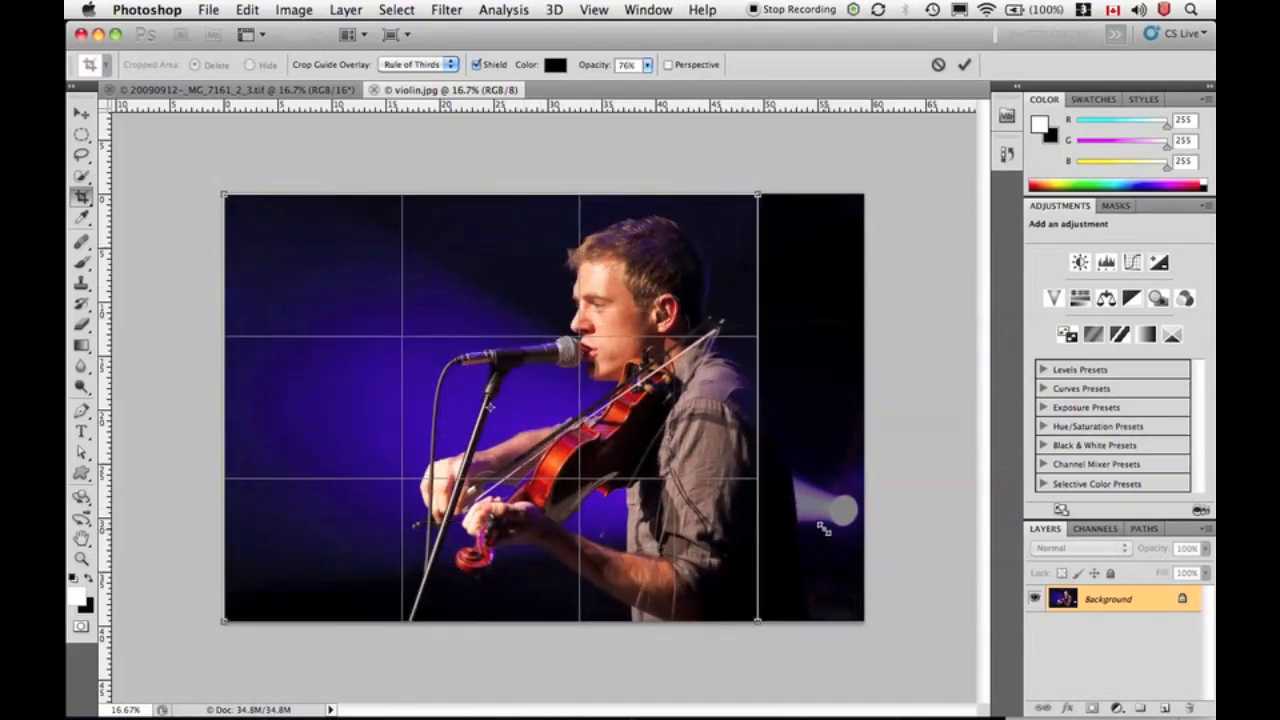
drag(470, 415, 530, 408)
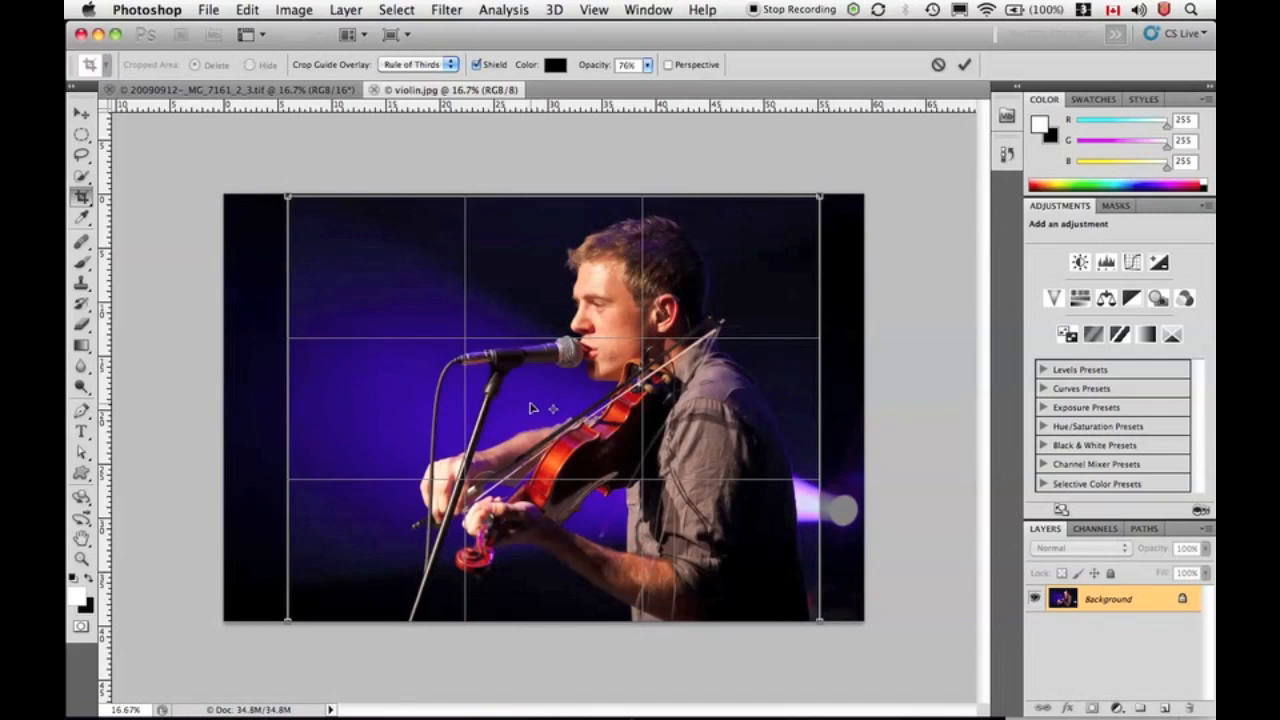
key(Return)
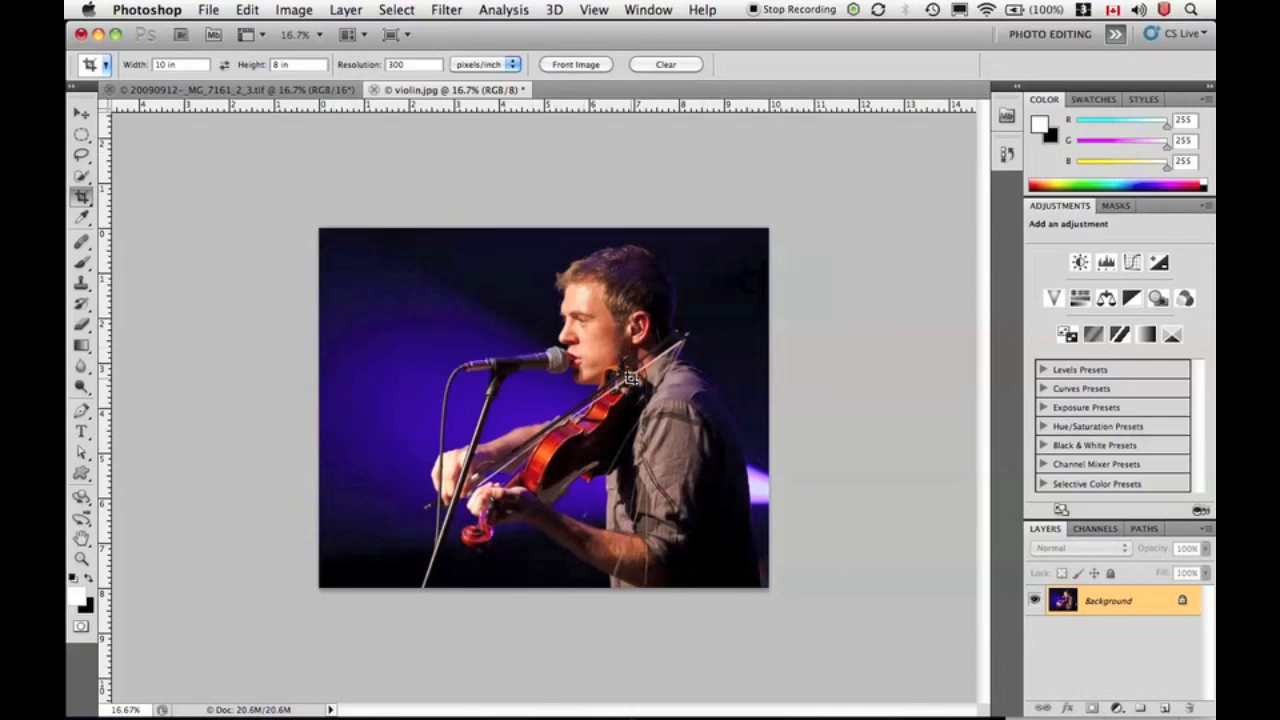
Undo the last crop and expand the toolbox to two columns
click(247, 9)
click(279, 31)
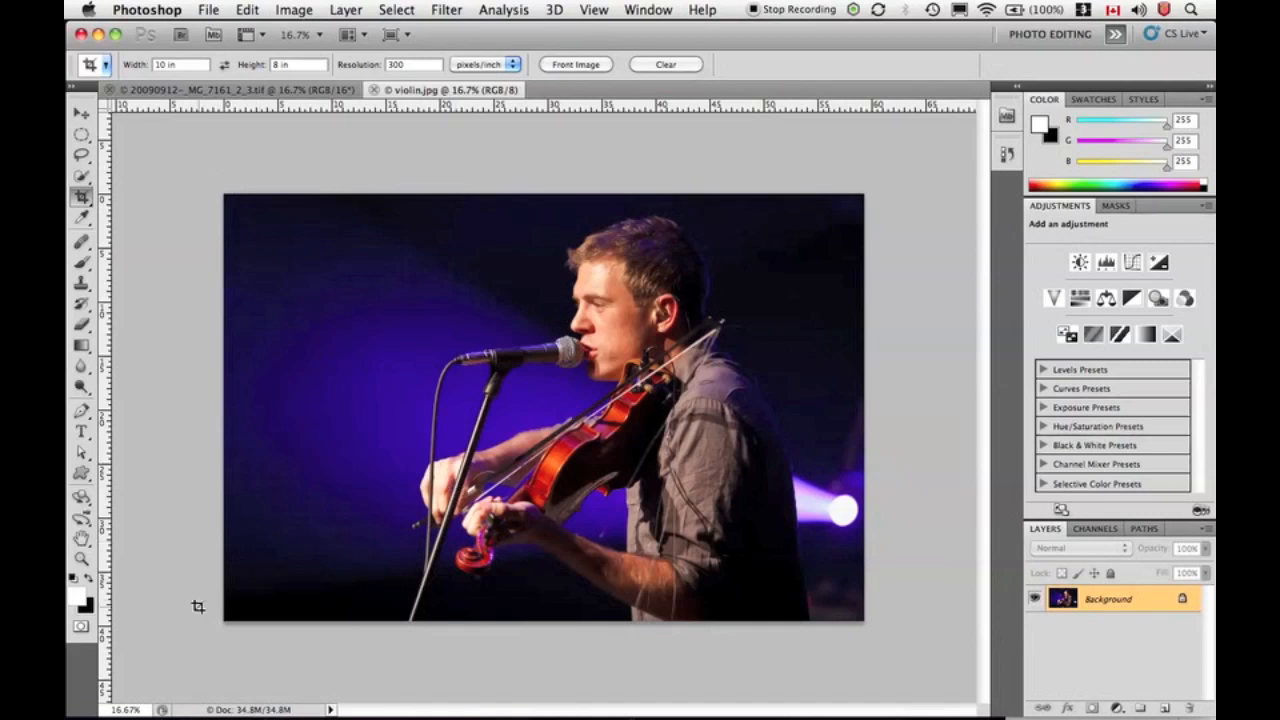
click(74, 87)
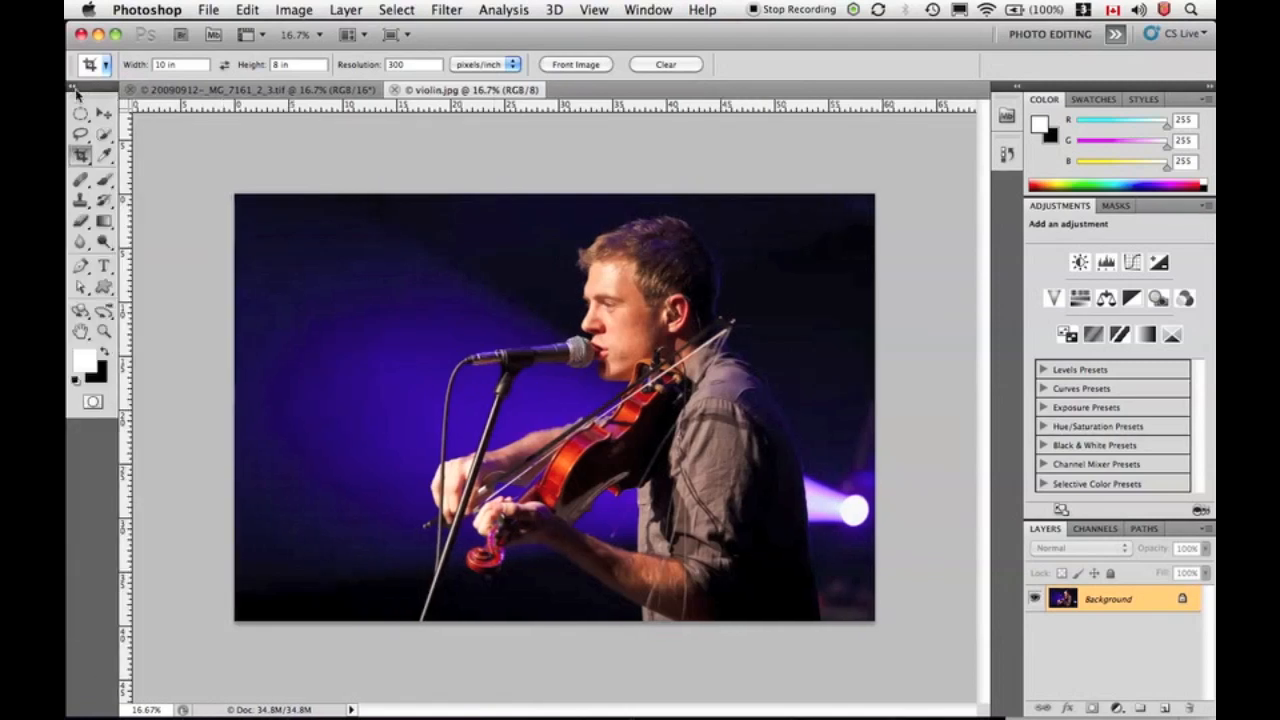
Set the background color to white (ffffff) in the Color Picker and return to the Crop tool
click(97, 374)
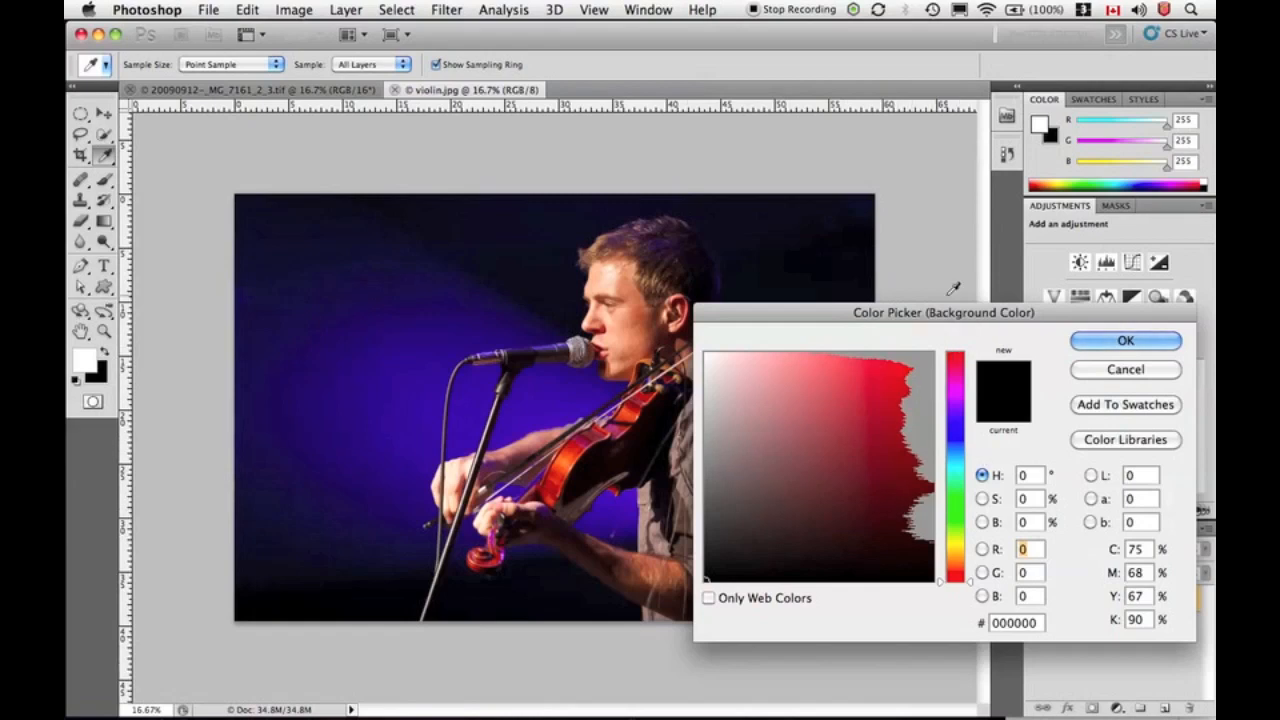
drag(957, 313, 811, 239)
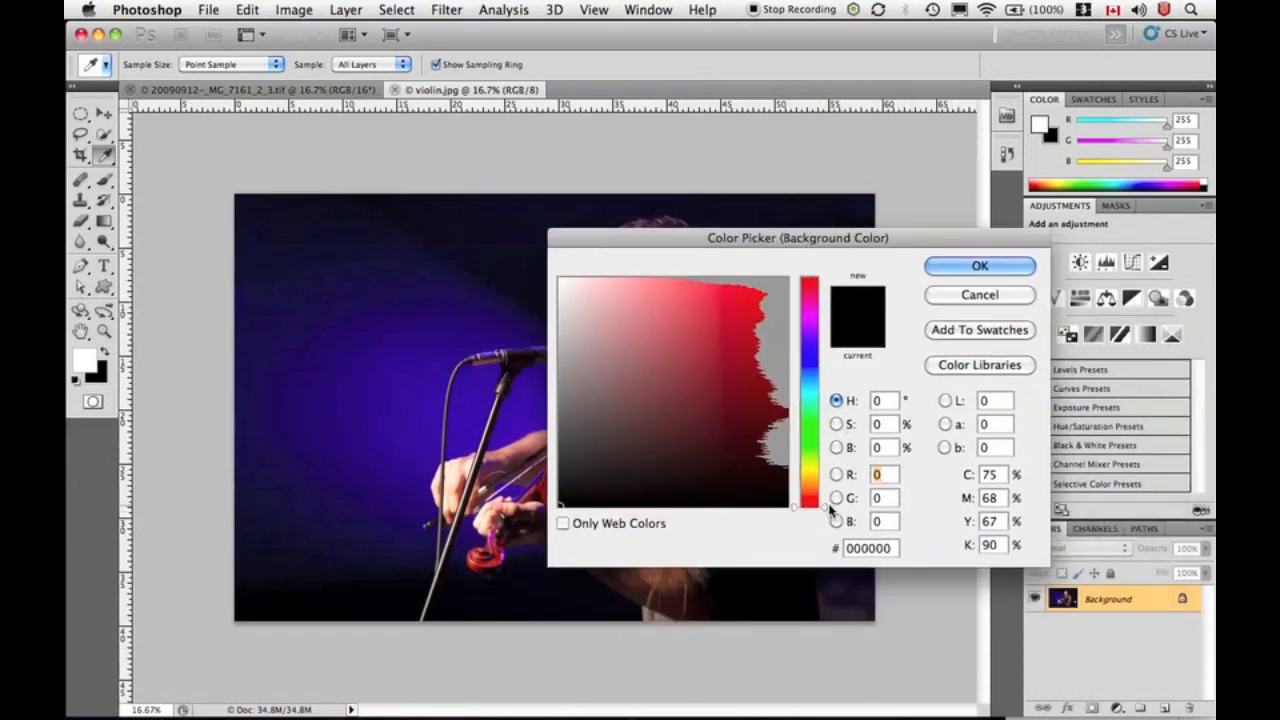
mouse_move(825, 509)
mouse_down()
mouse_move(817, 296)
mouse_move(828, 551)
mouse_move(801, 302)
mouse_move(820, 512)
mouse_up()
drag(594, 451, 551, 272)
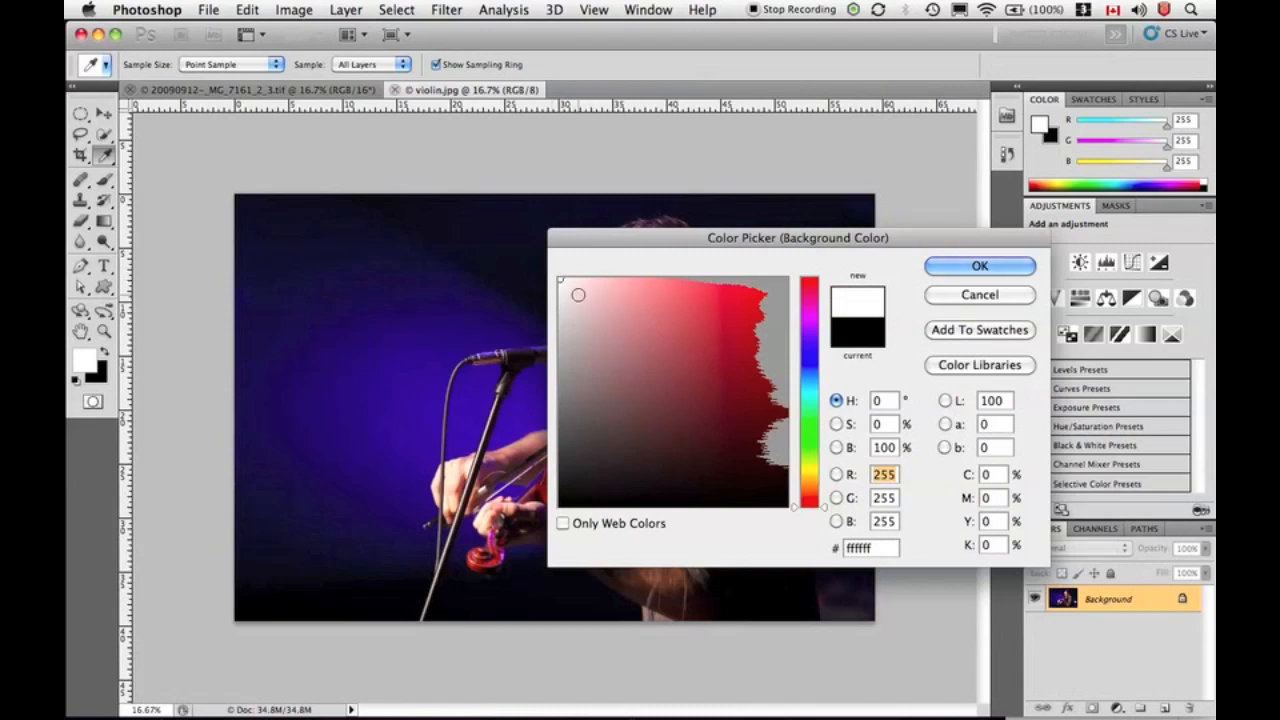
click(975, 264)
key(c)
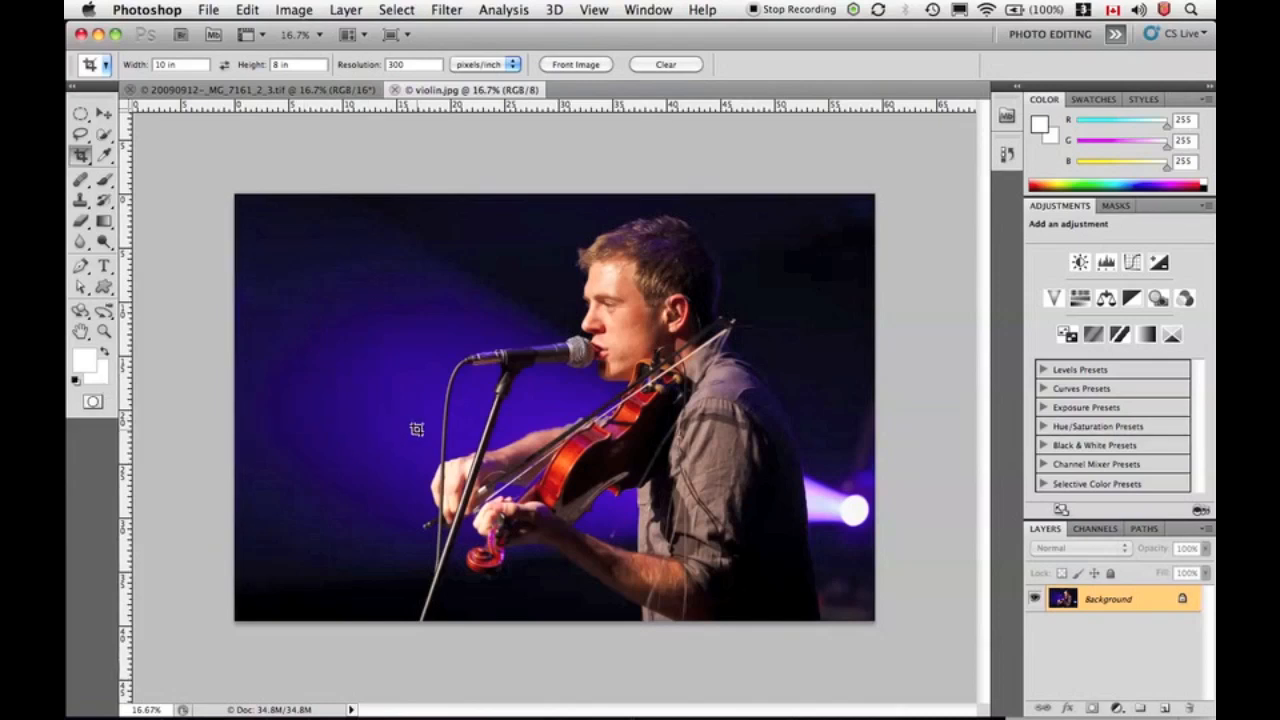
Reset the foreground and background colors to the defaults, swap them several times, and restore black foreground with white background
key(d)
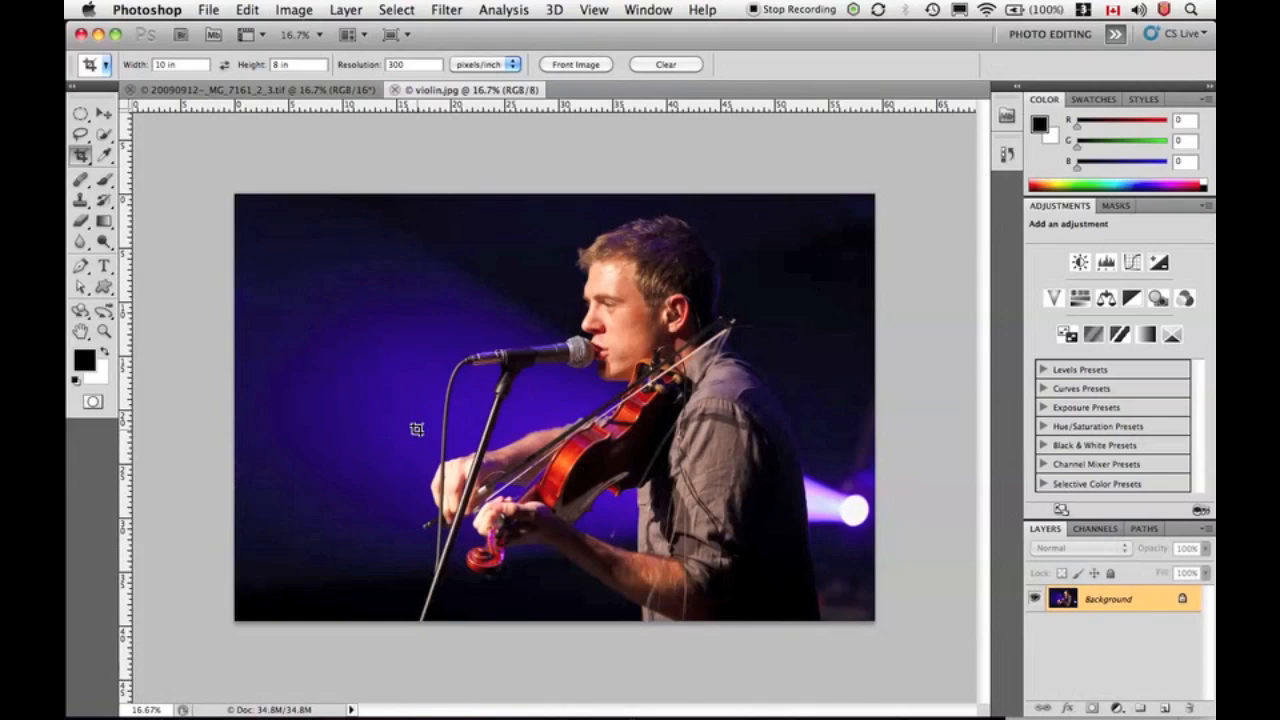
click(104, 352)
click(104, 352)
click(104, 352)
click(104, 352)
click(104, 352)
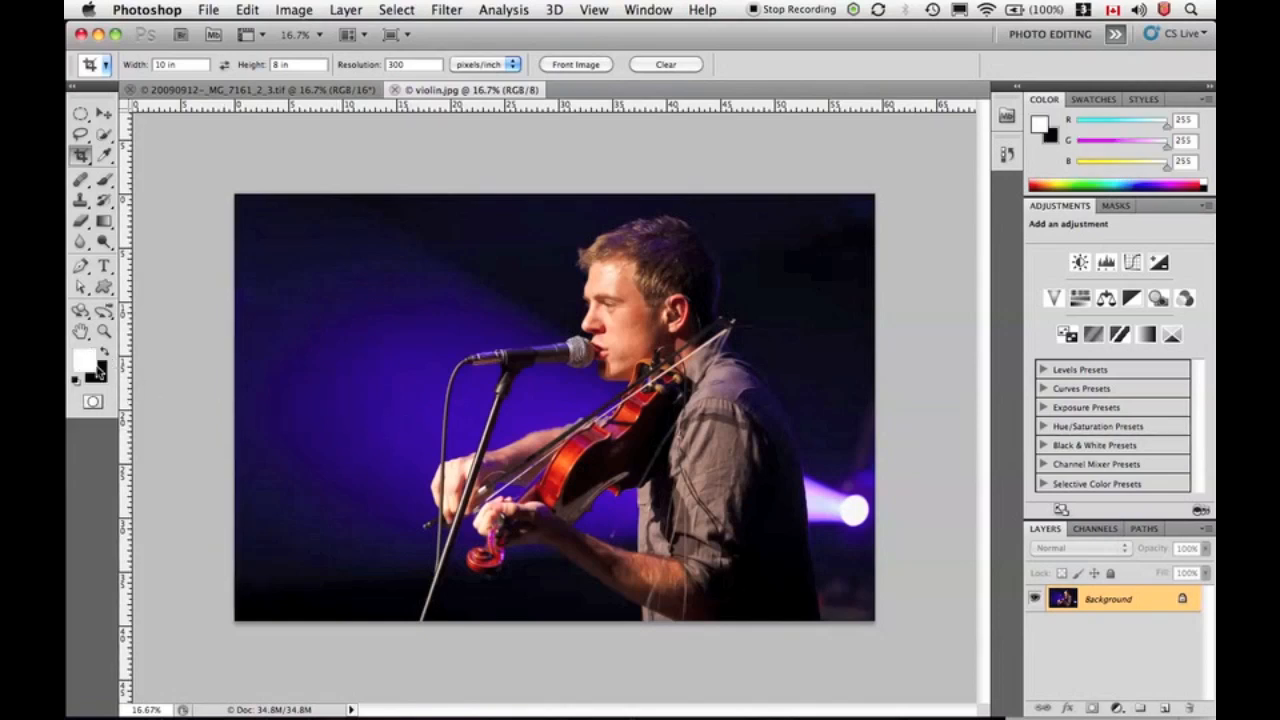
click(76, 382)
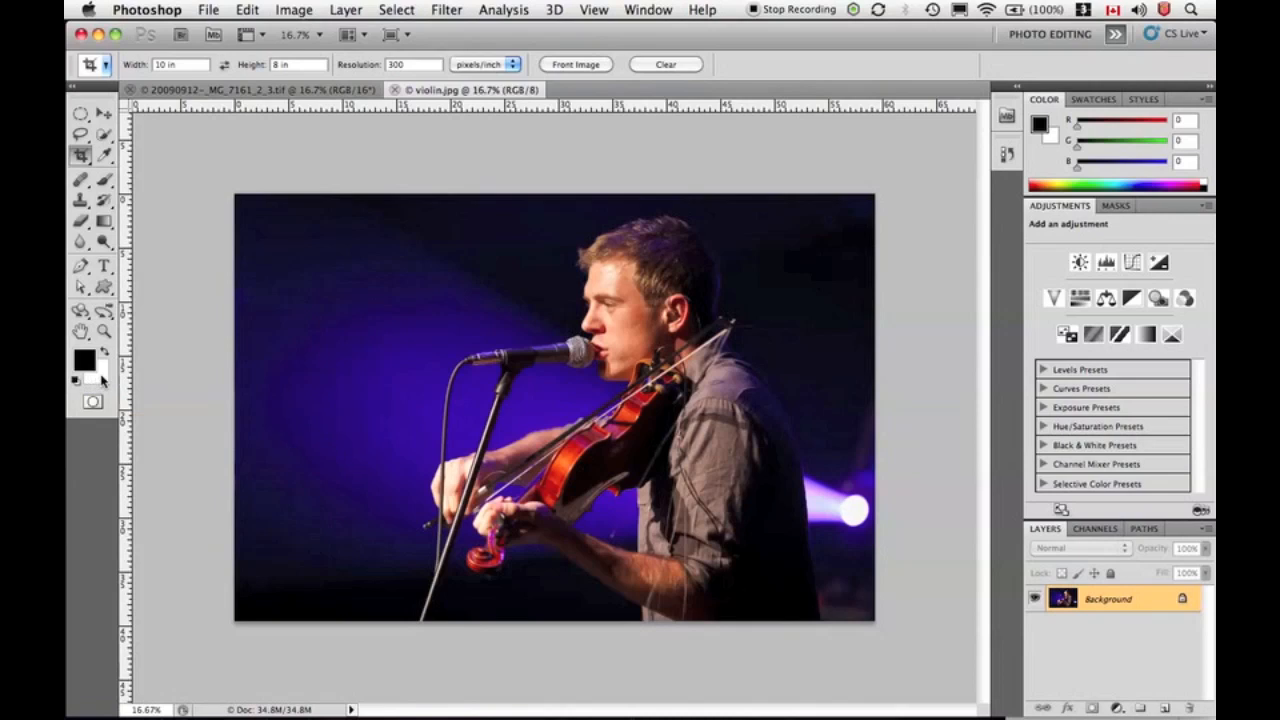
Crop from the photo's upper-left corner with the frame extended below its bottom edge, and undo that crop
drag(232, 192, 768, 621)
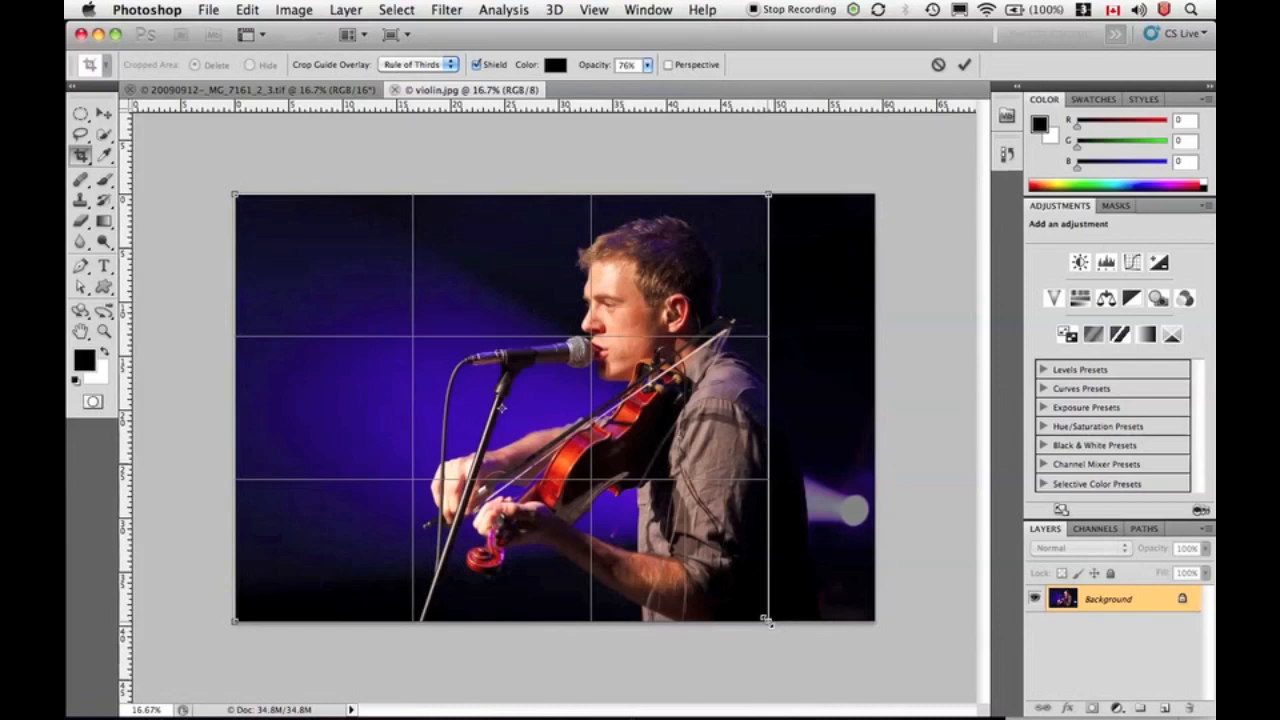
drag(769, 619, 818, 675)
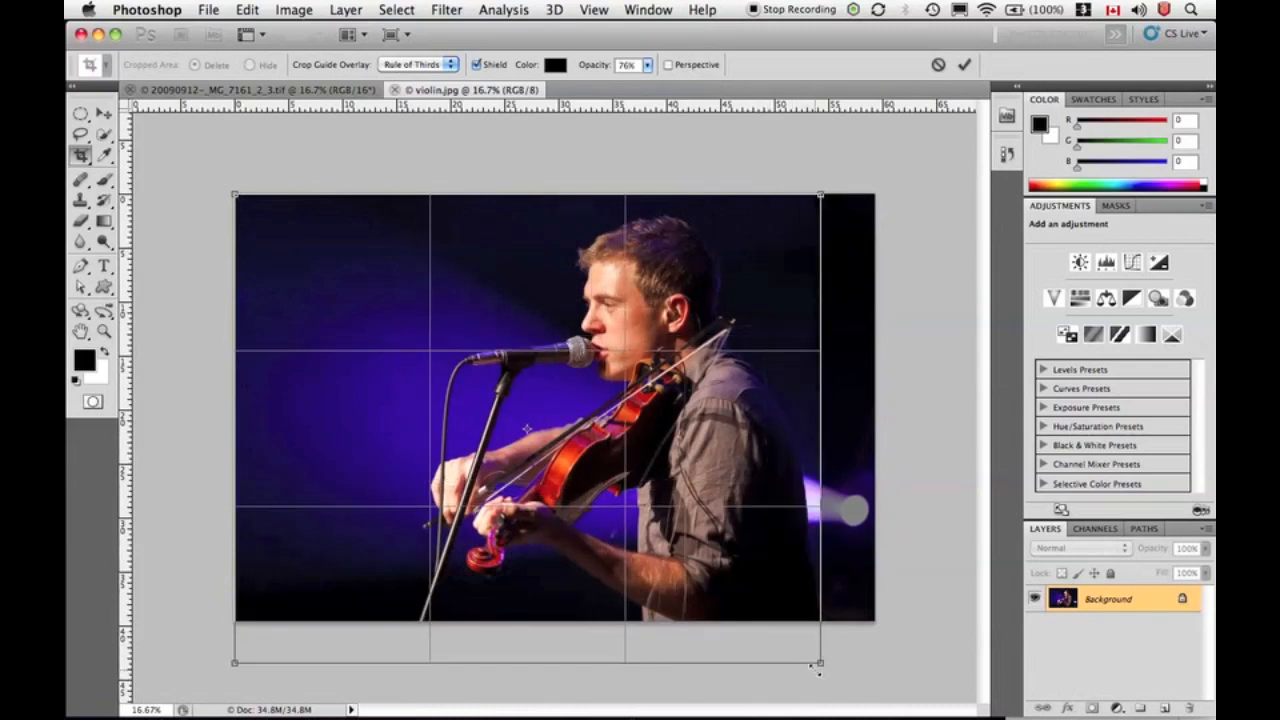
key(Return)
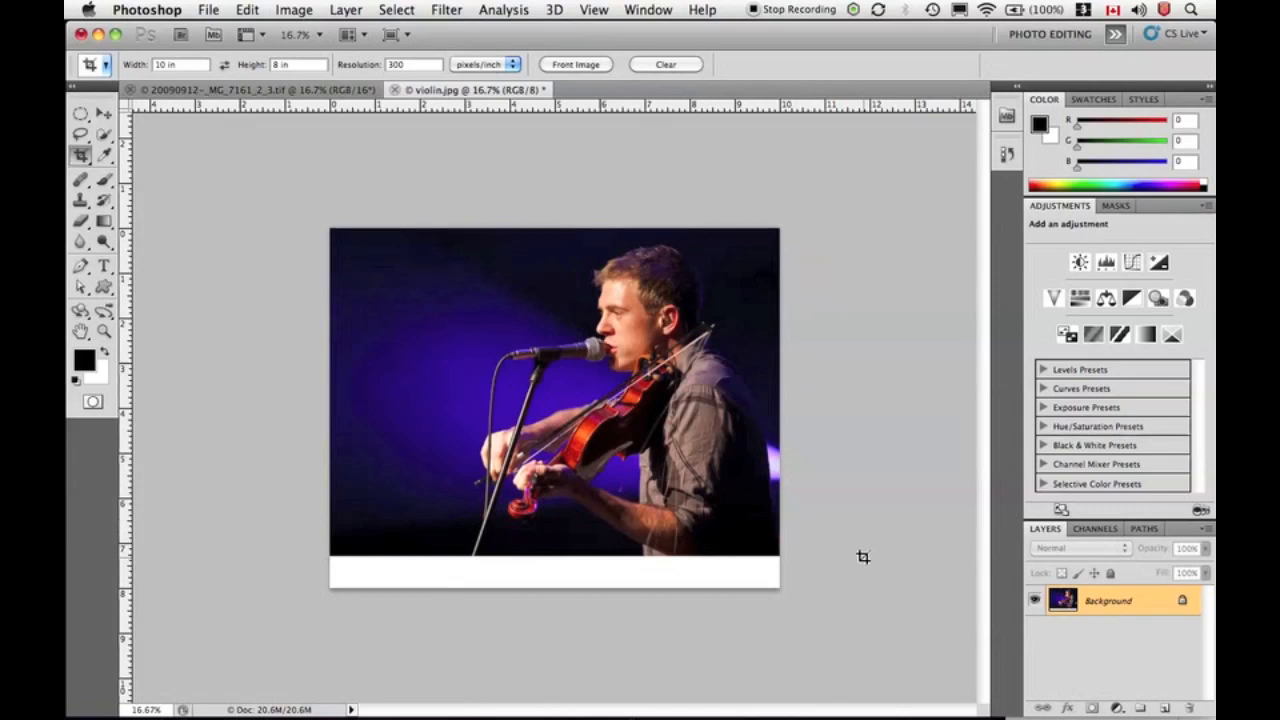
key(super+z)
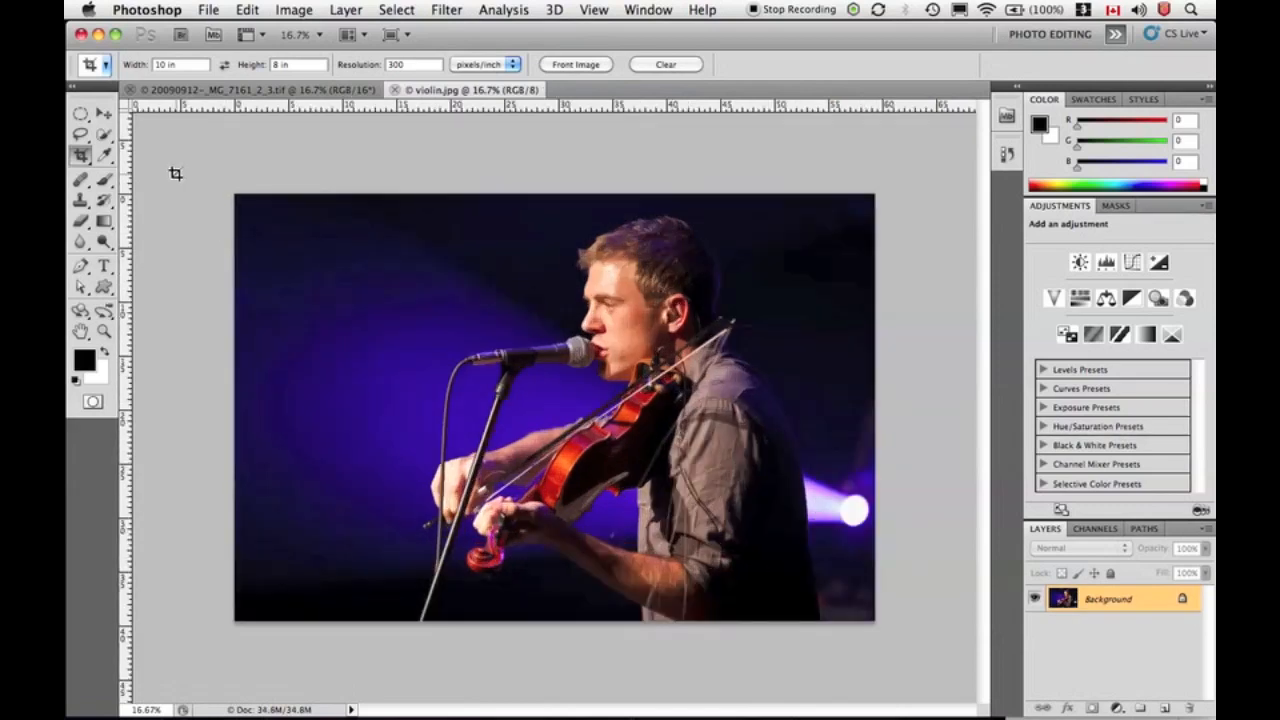
Frame the photo's full height at 10 by 8 in, shift the frame right to include the stage light, and apply the crop
drag(266, 193, 865, 645)
drag(439, 374, 495, 378)
key(Return)
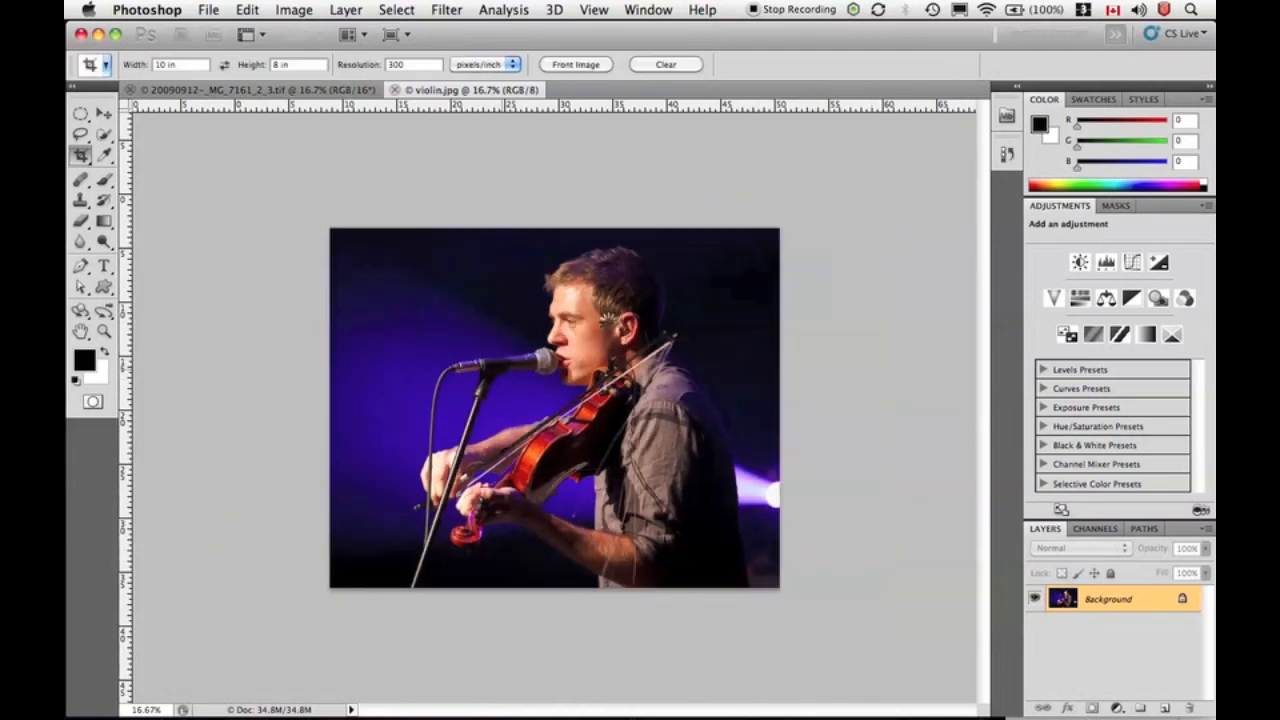
Frame the entire cropped photo, enlarge the frame evenly from its center beyond all edges, and apply the crop to add a white border
drag(311, 206, 845, 629)
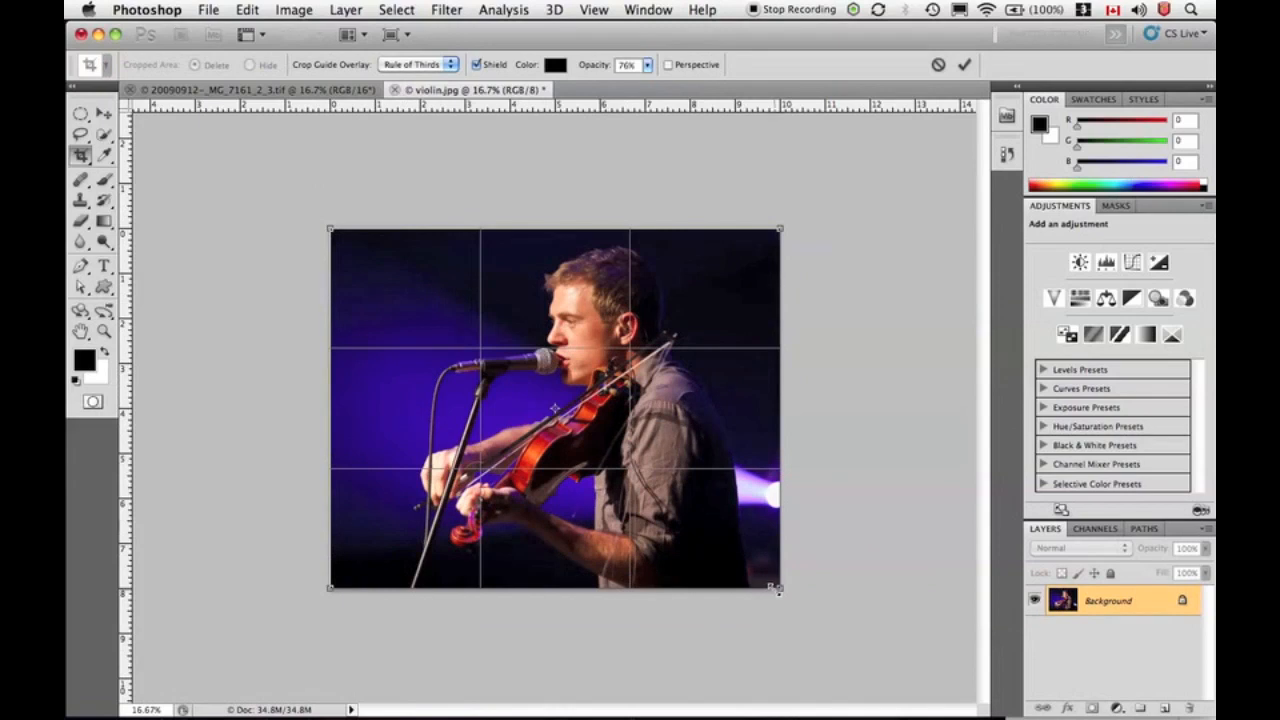
drag(778, 590, 807, 612)
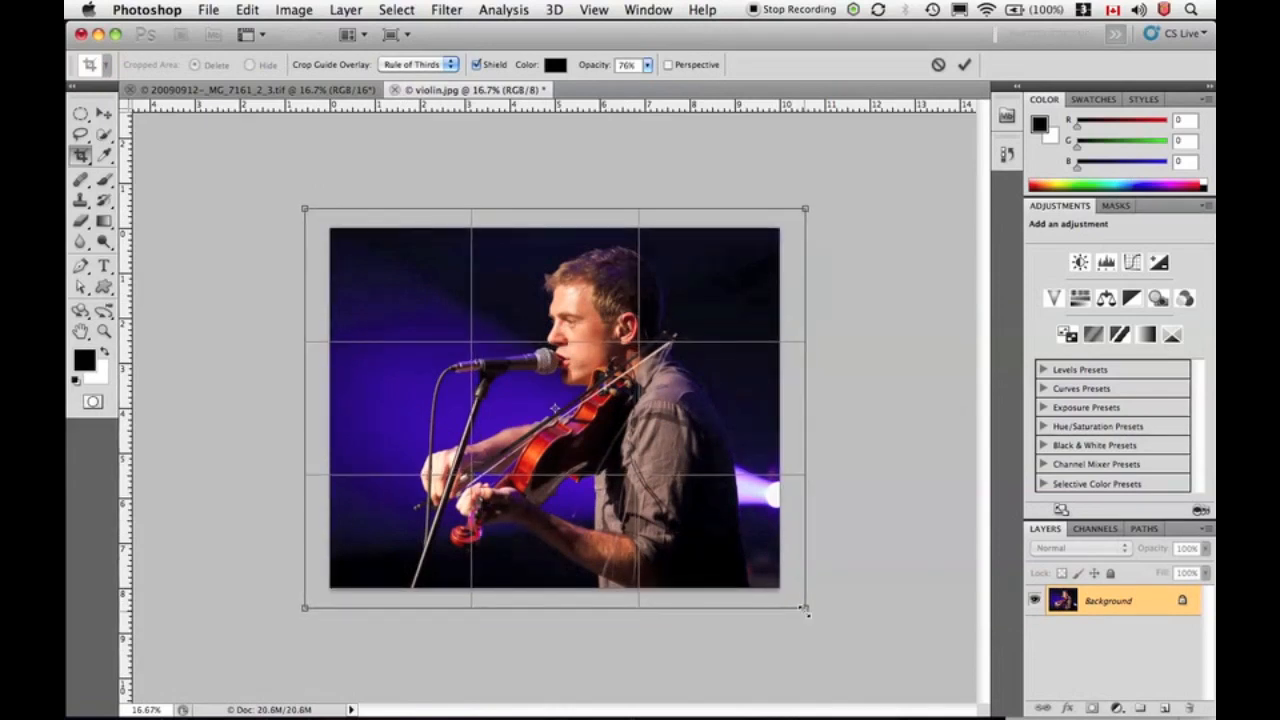
drag(807, 612, 849, 591)
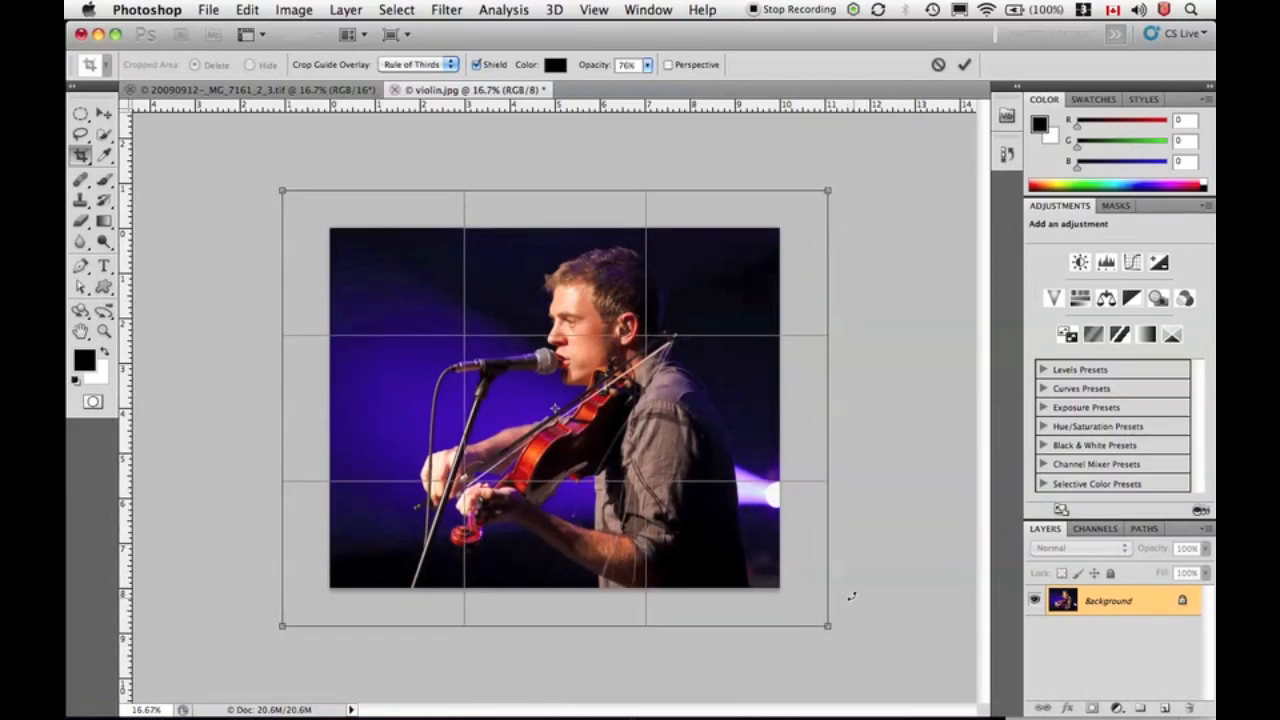
double_click(723, 449)
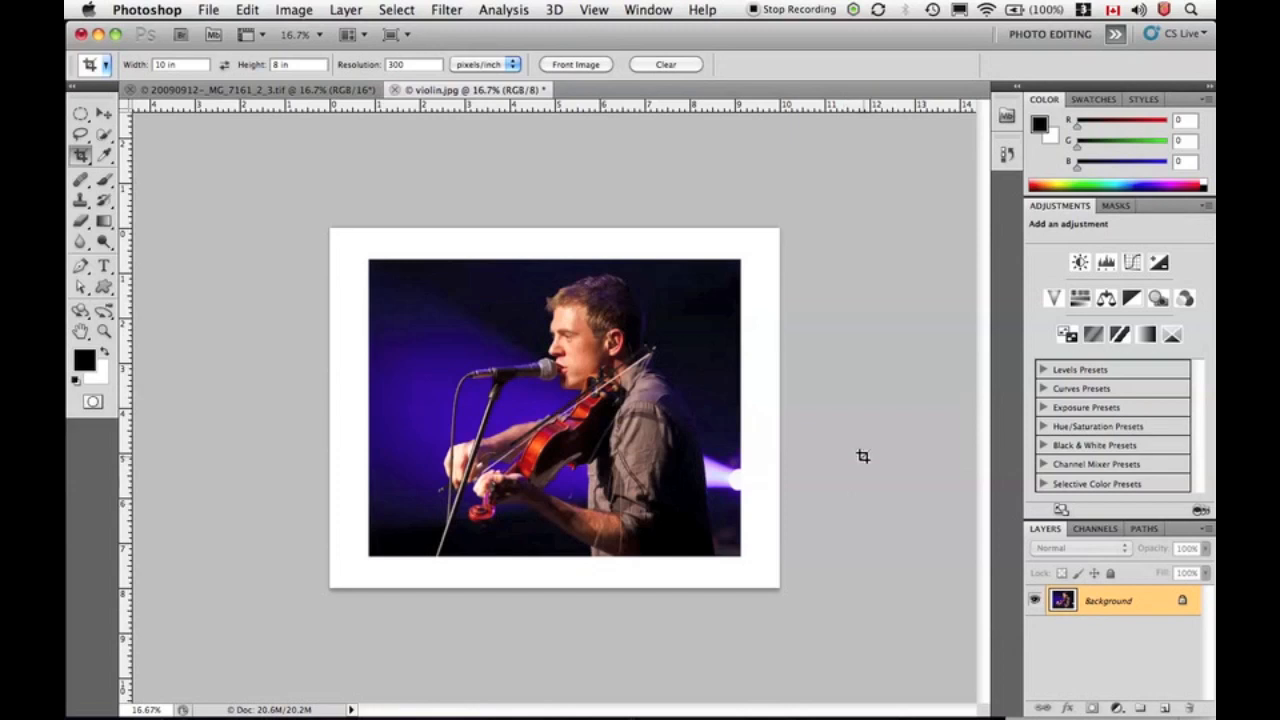
key(super+minus)
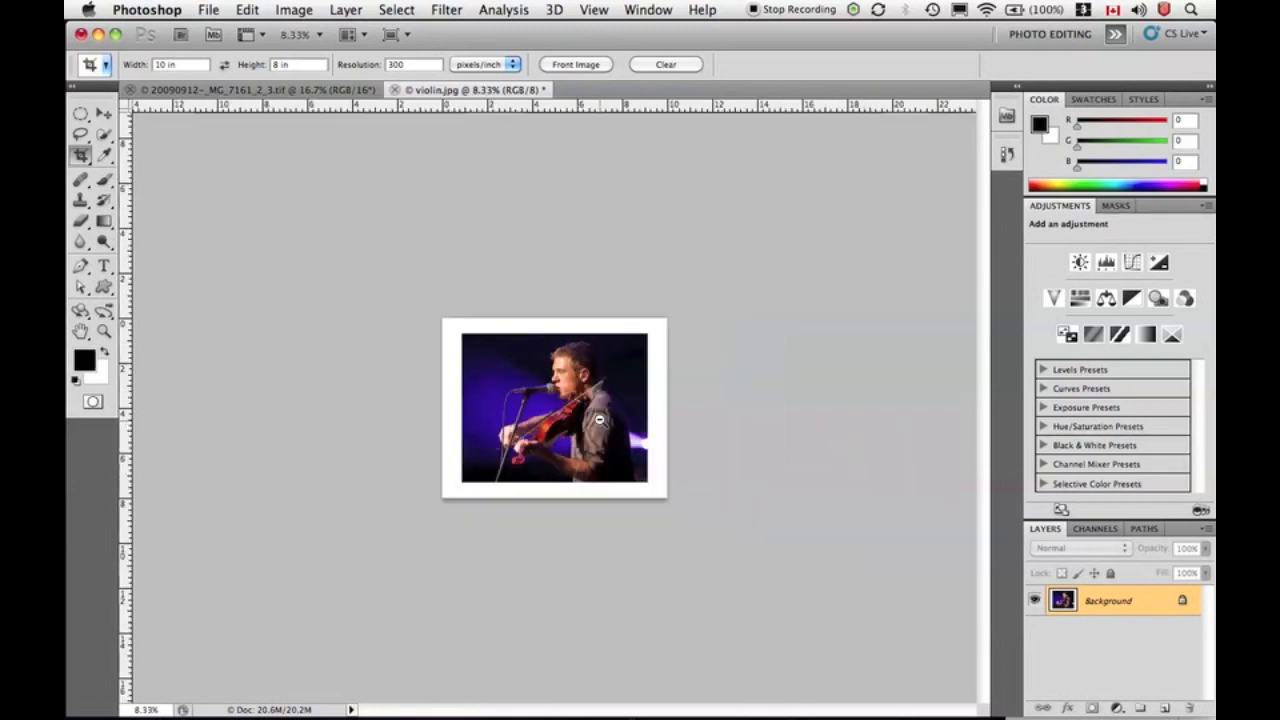